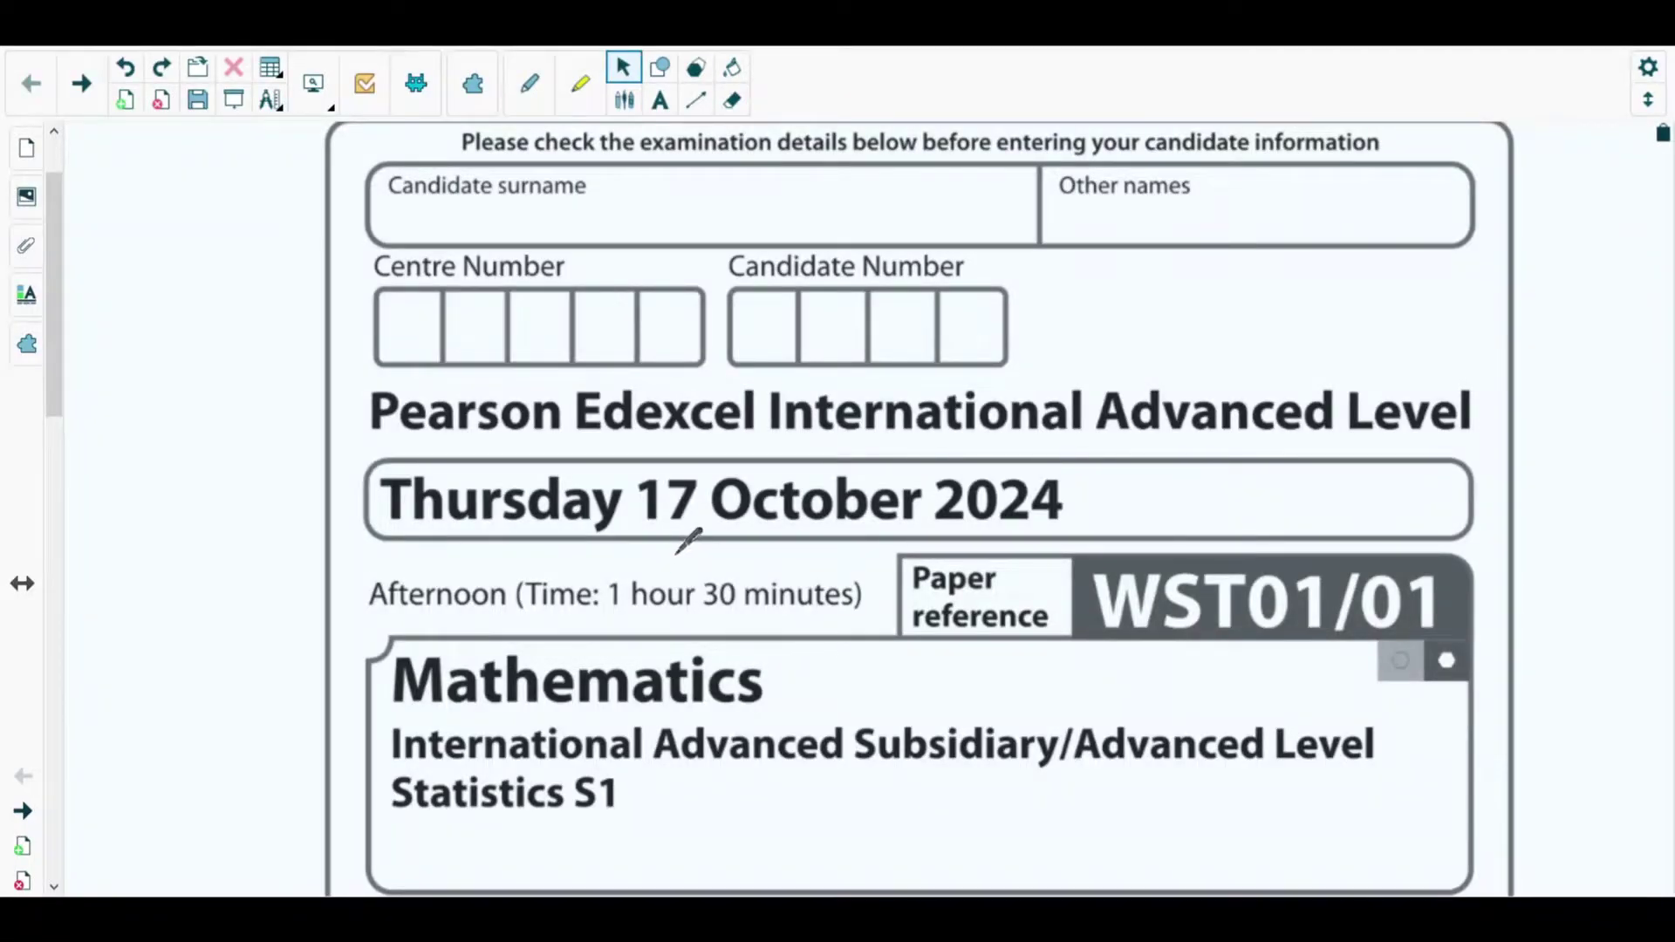
Go to page 6, showing question 2 on the lengths and weights of 50 rabbits.
click(28, 148)
scroll(200, 197, down, 2)
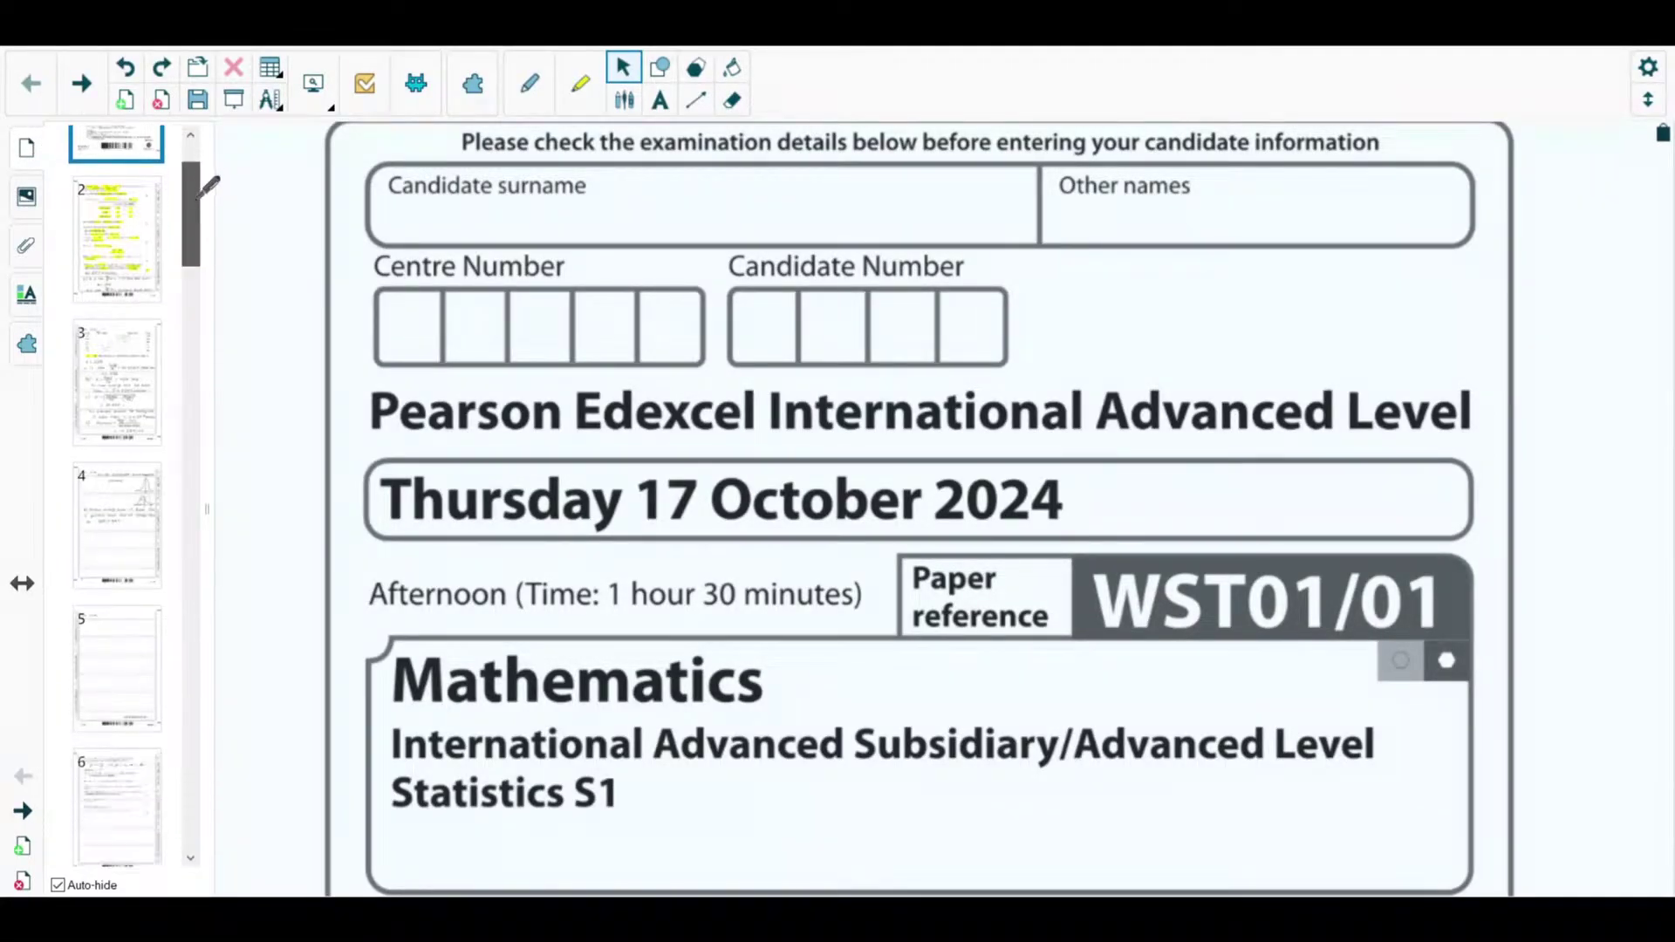
scroll(207, 185, down, 5)
click(172, 339)
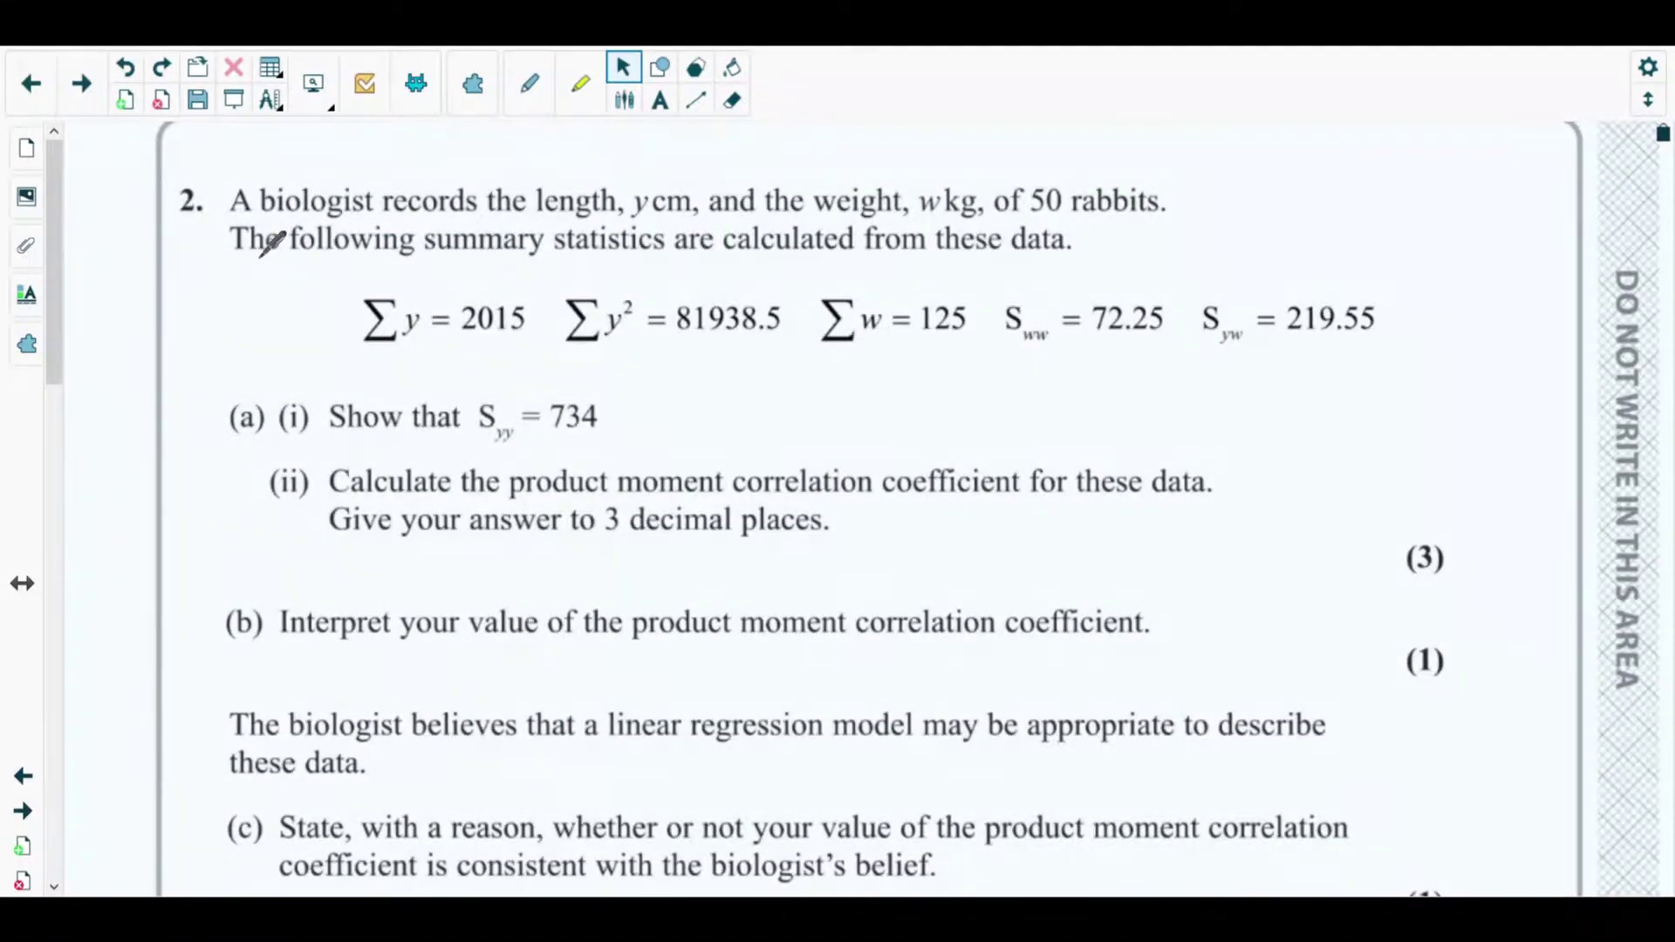
Highlight 'length, y cm', 'weight, w kg' and 'summary statistics' in yellow.
click(580, 84)
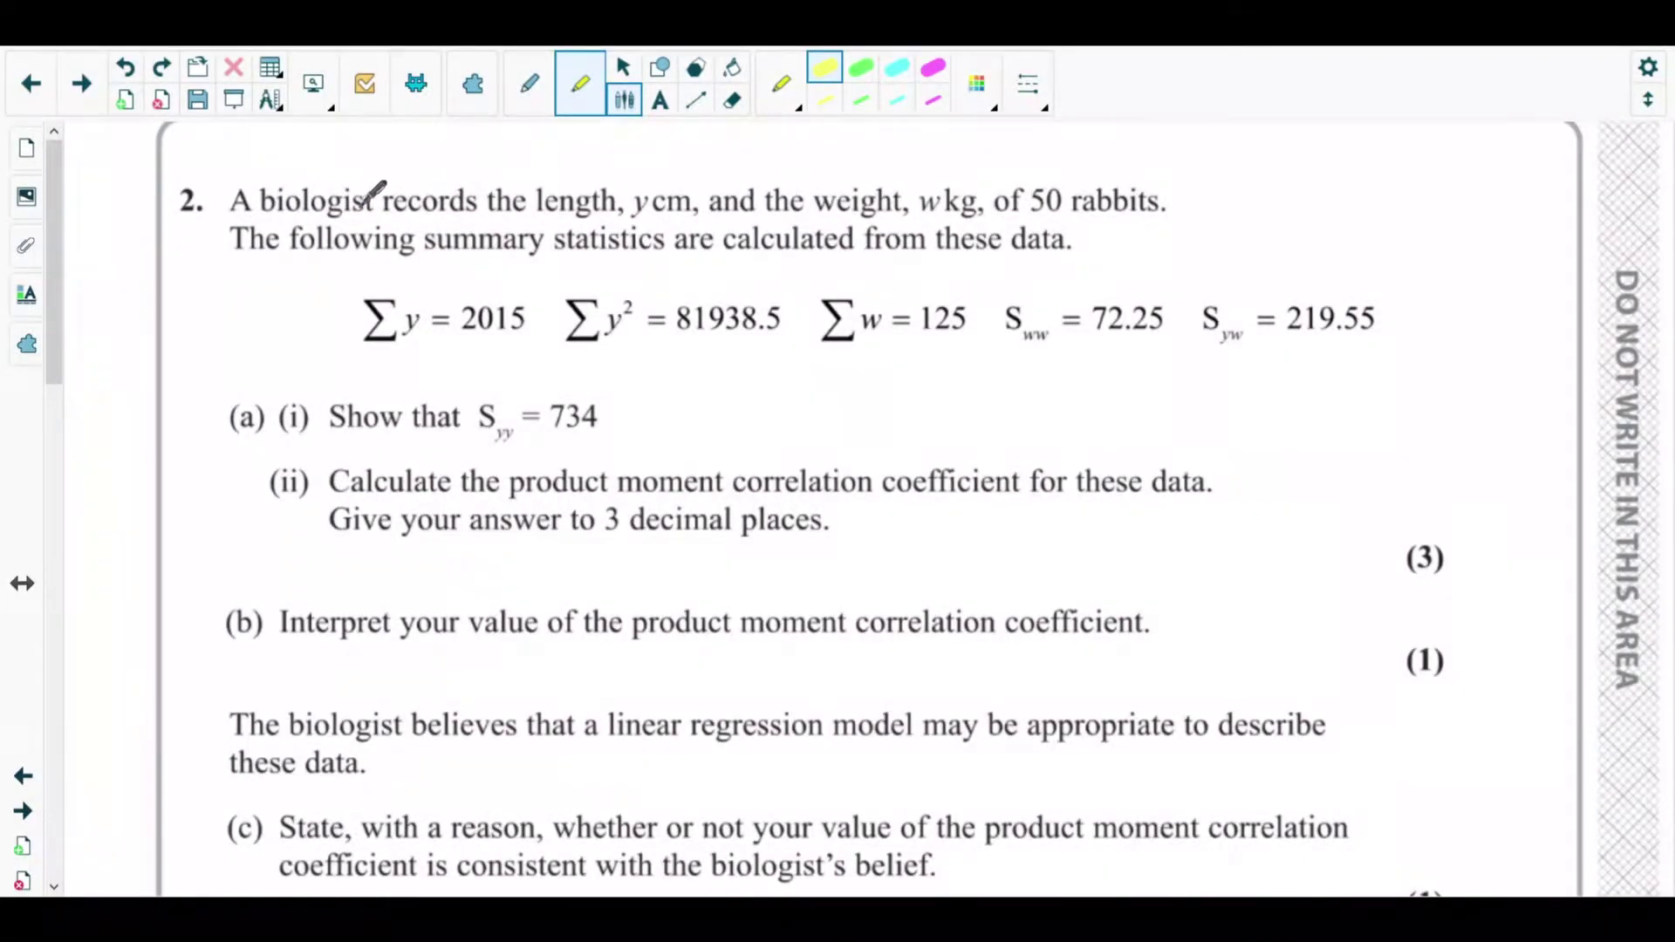
drag(531, 202, 698, 204)
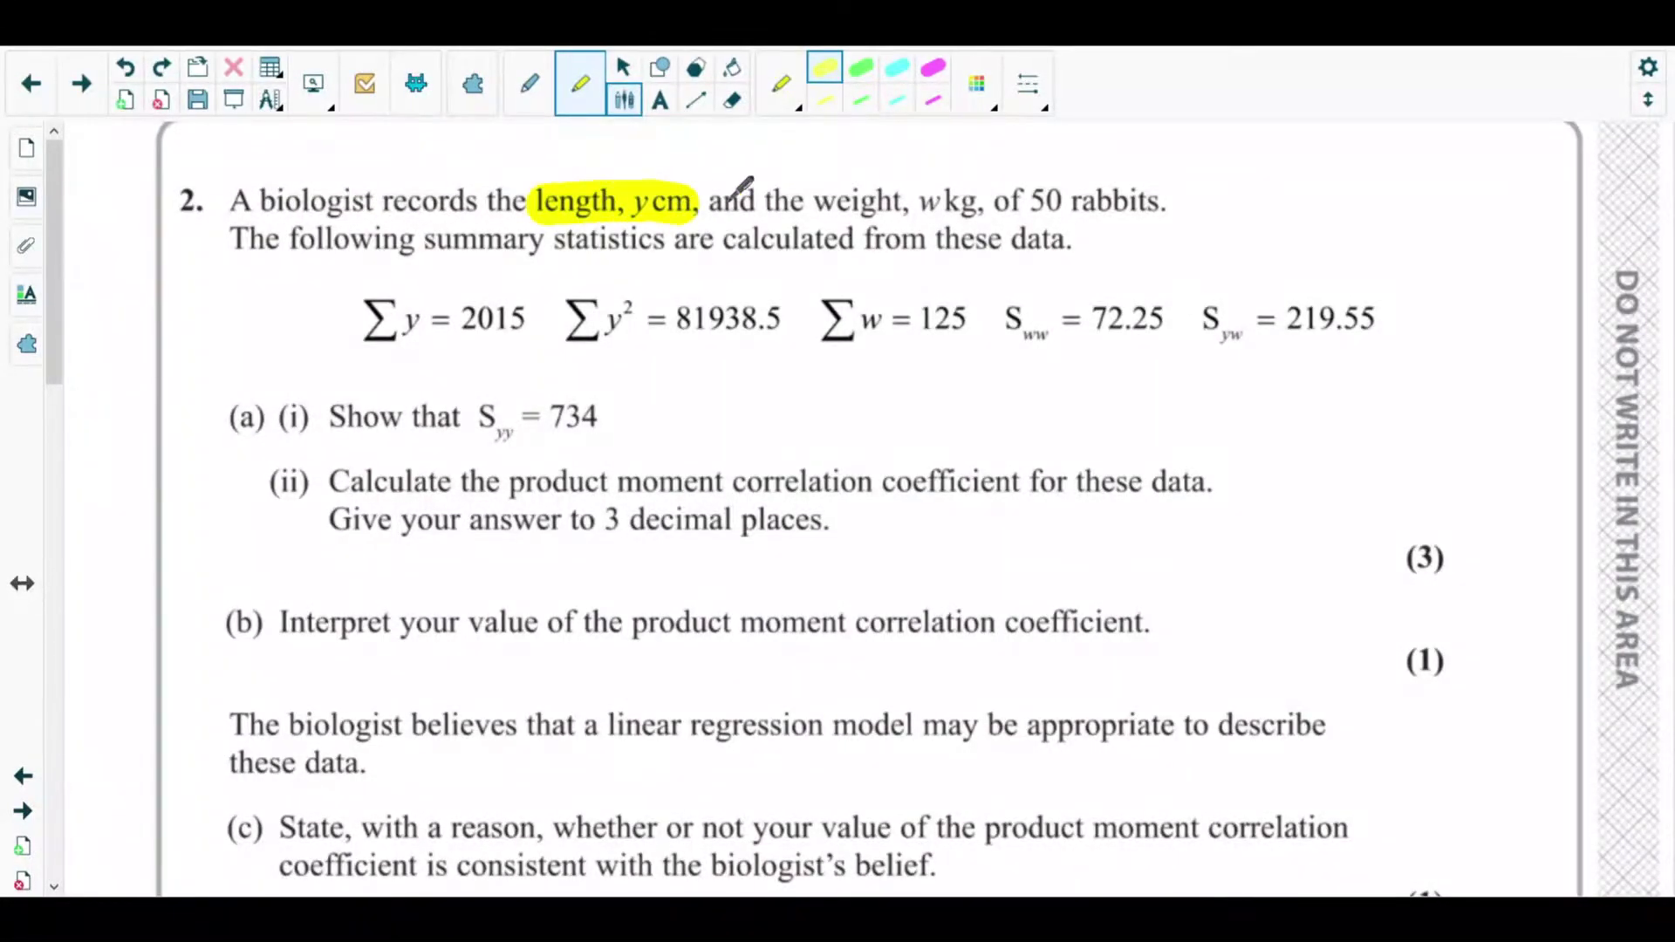
drag(801, 202, 1139, 199)
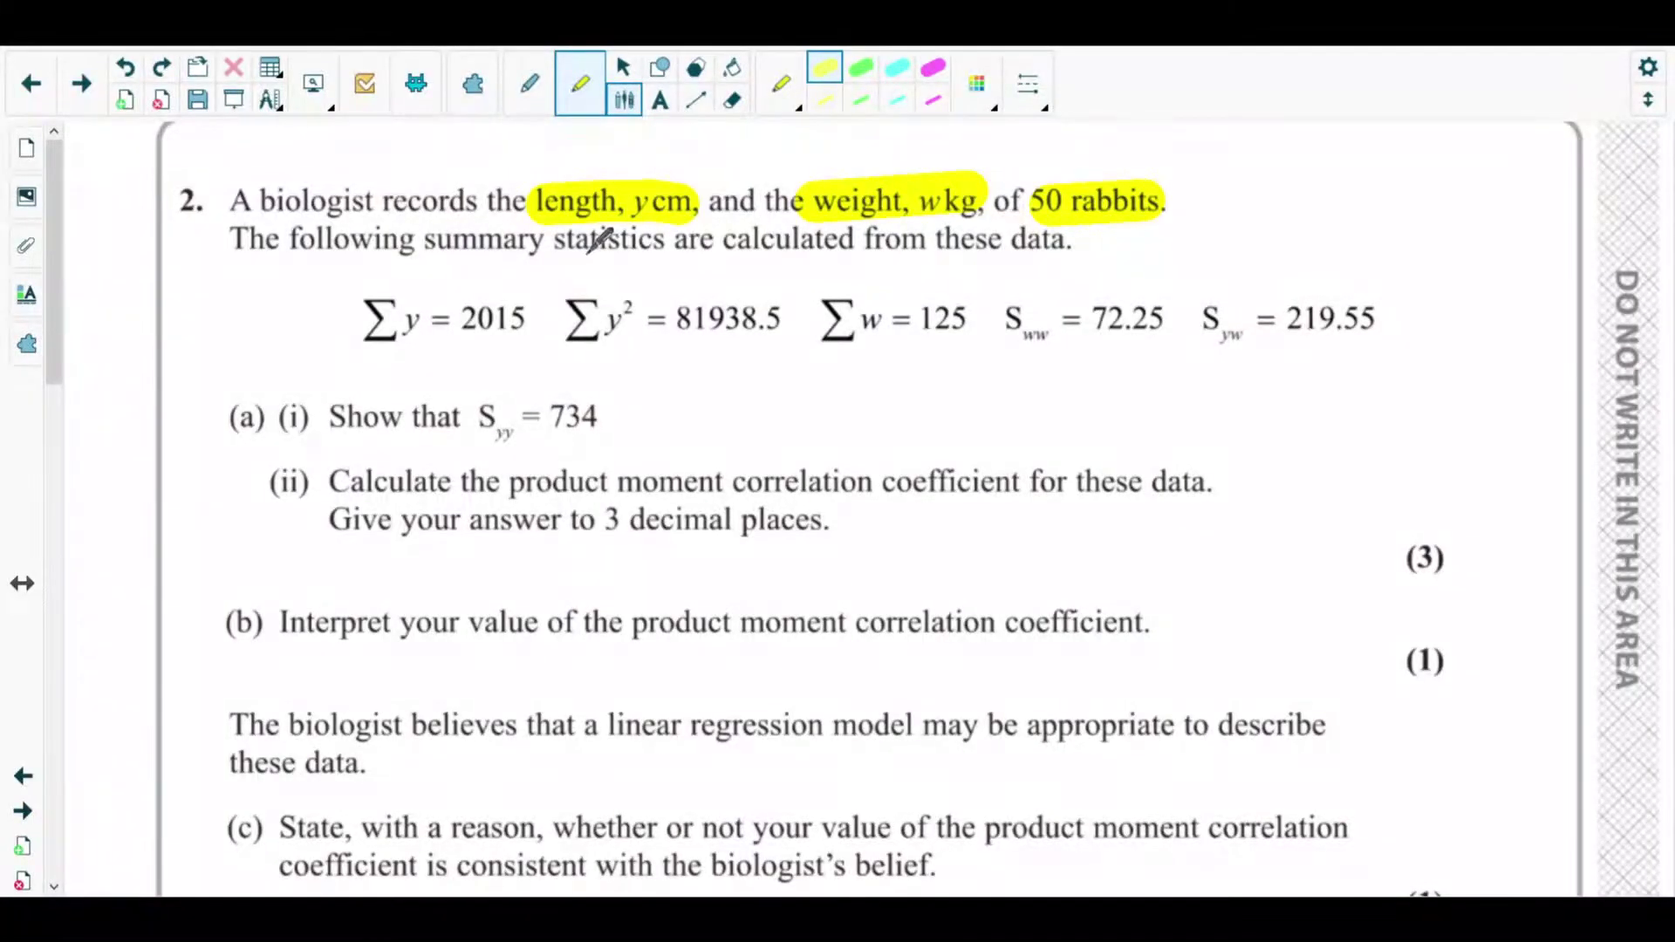
mouse_move(434, 249)
mouse_down()
mouse_move(485, 236)
mouse_move(672, 238)
mouse_up()
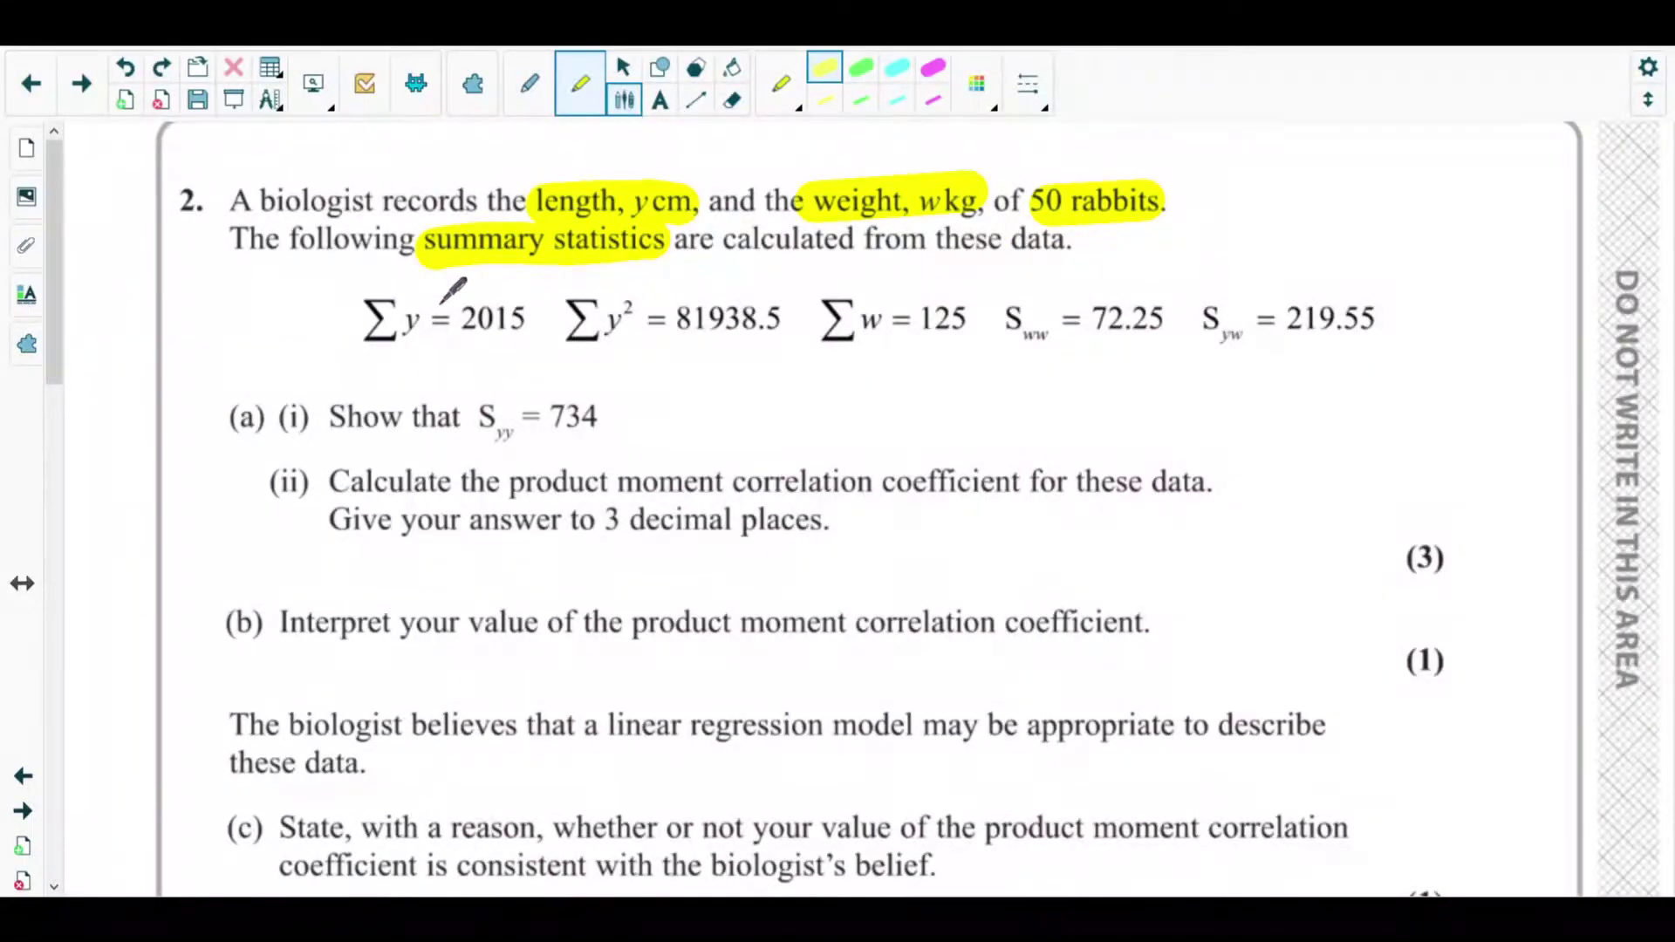
Highlight ∑y = 2015, ∑y² = 81938.5, ∑w = 125, Sww = 72.25, Syw = 219.55 and Syy = 734.
drag(358, 320, 524, 308)
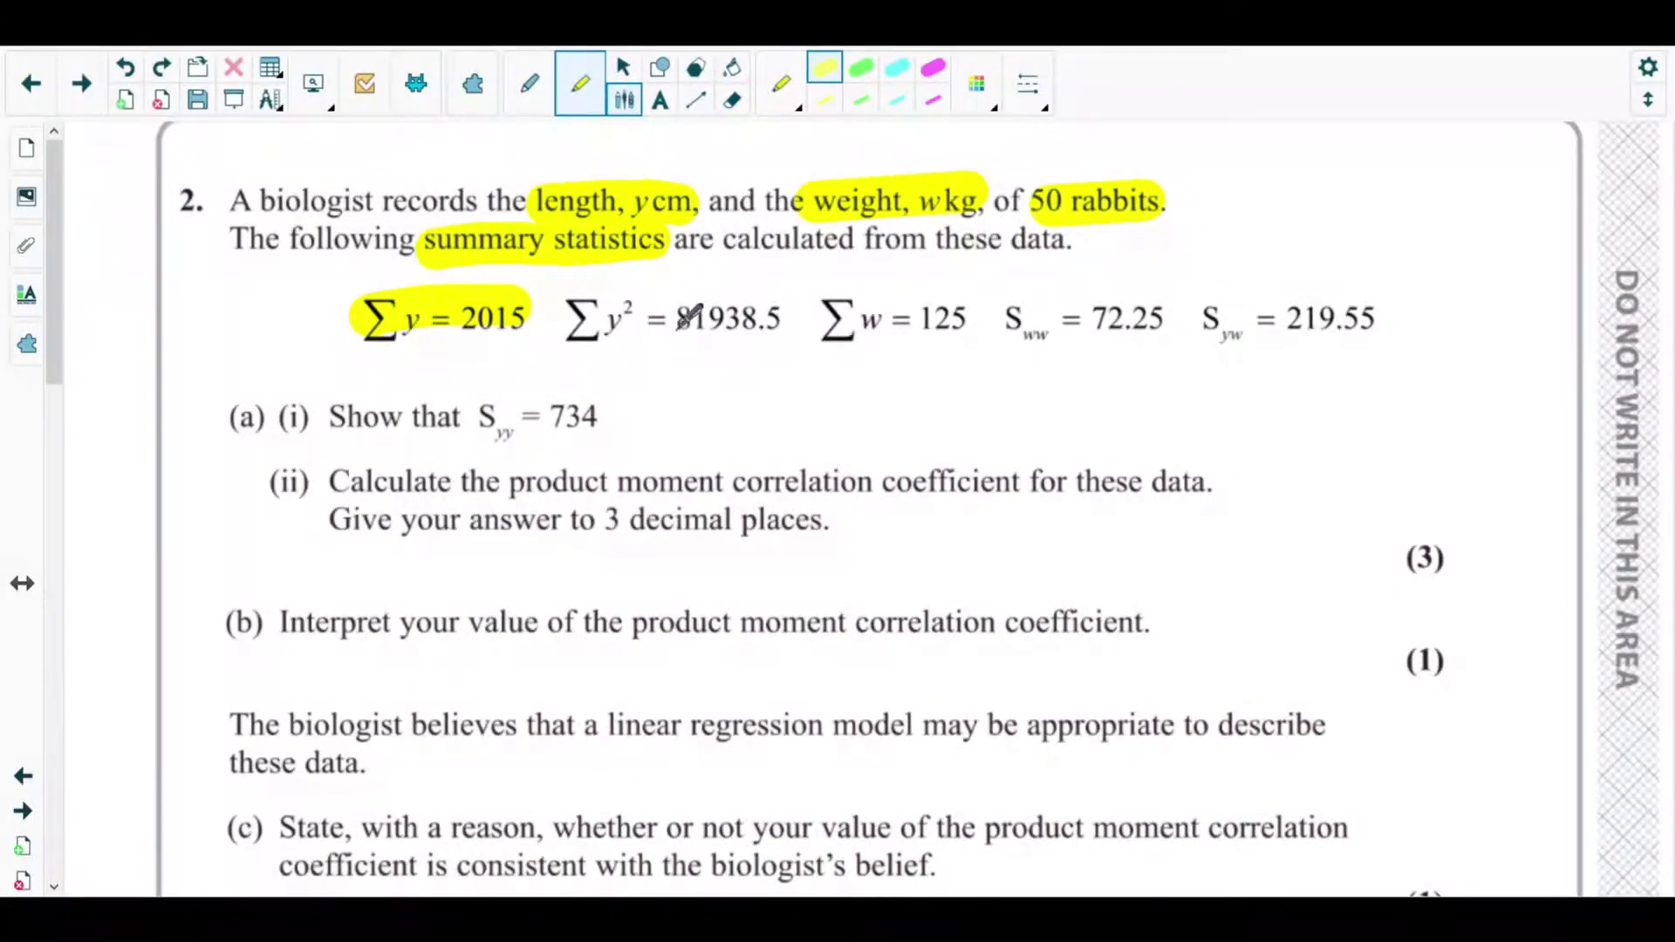
drag(588, 314, 766, 316)
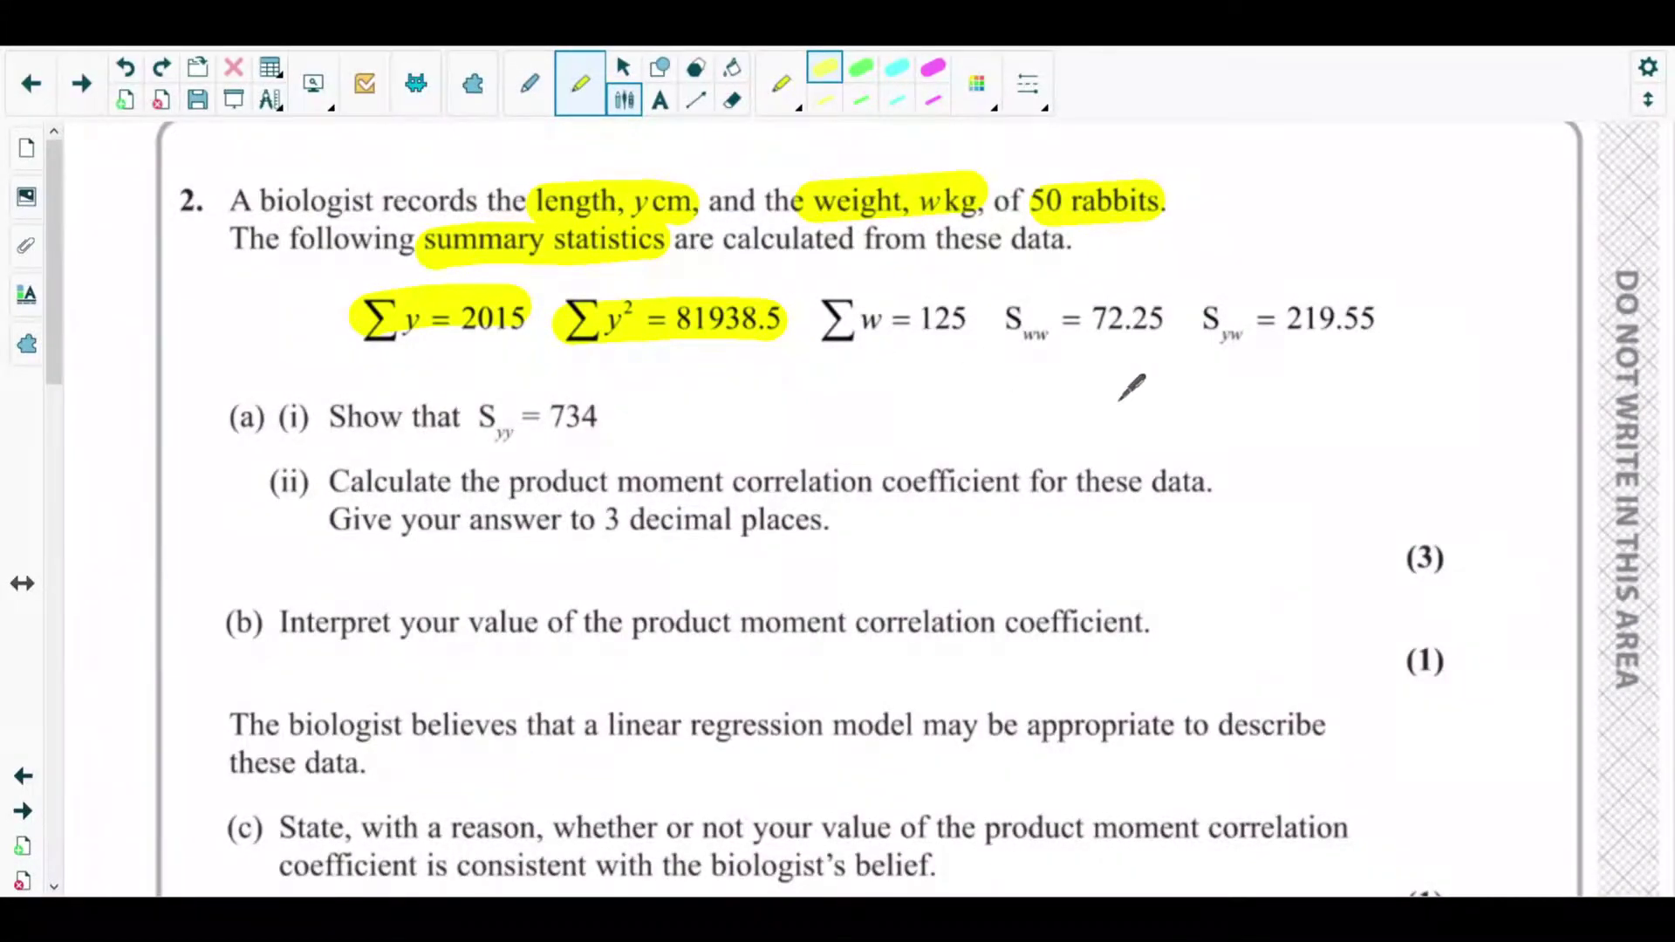
mouse_move(846, 320)
mouse_down()
mouse_move(833, 324)
mouse_move(956, 314)
mouse_up()
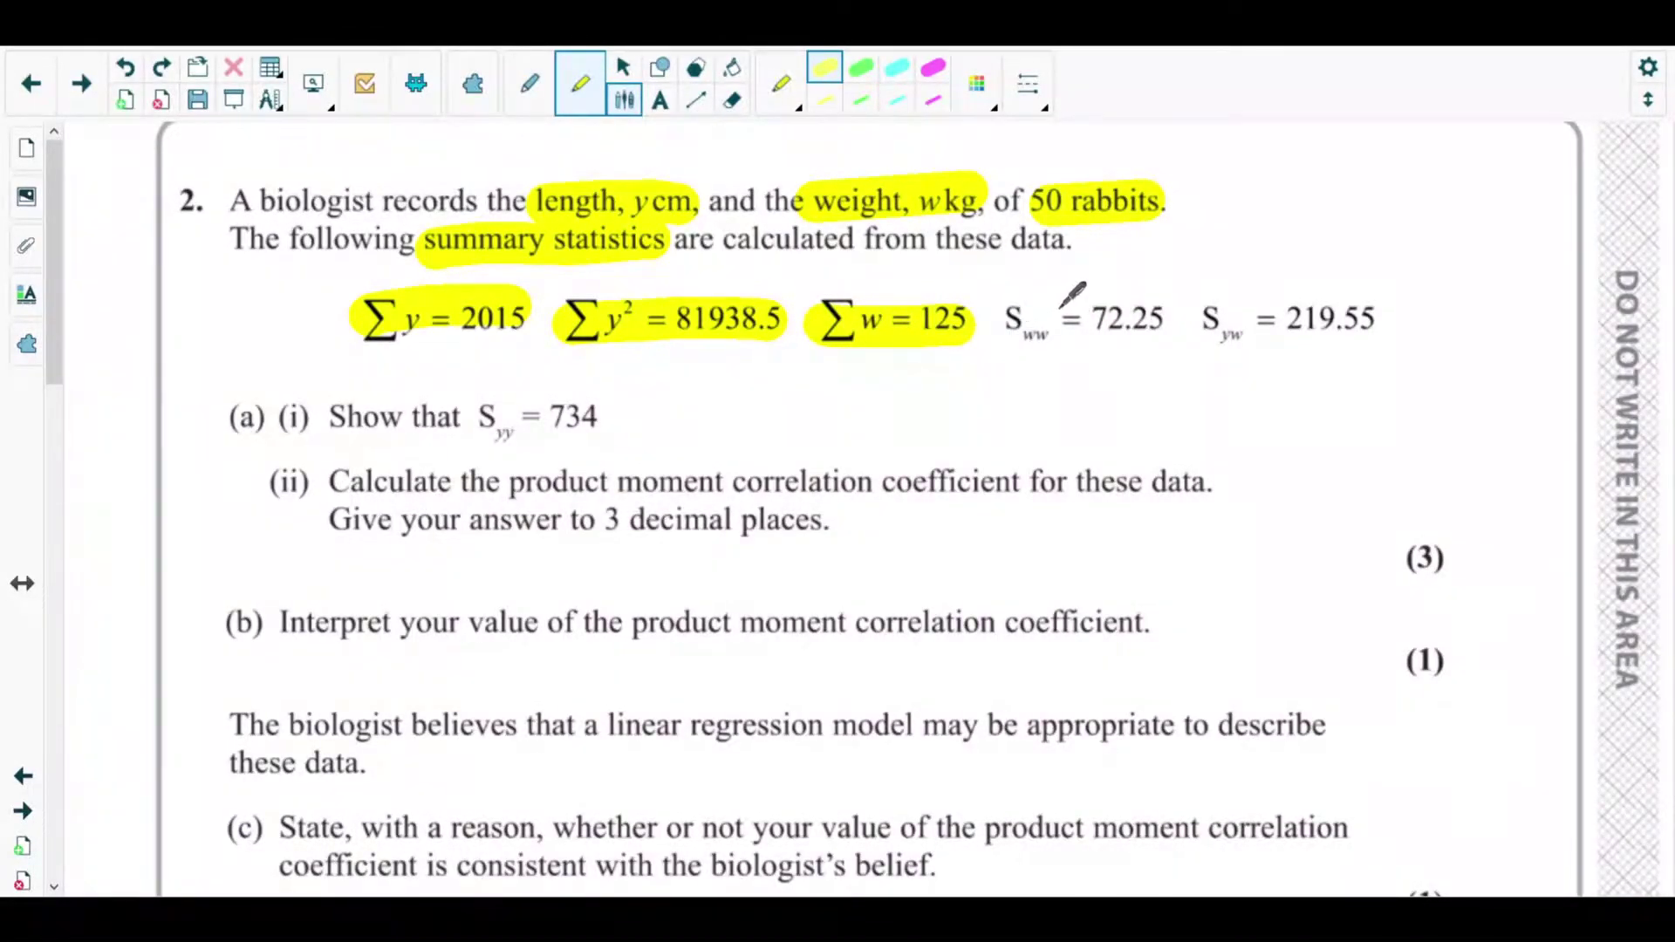
drag(1017, 316, 1165, 318)
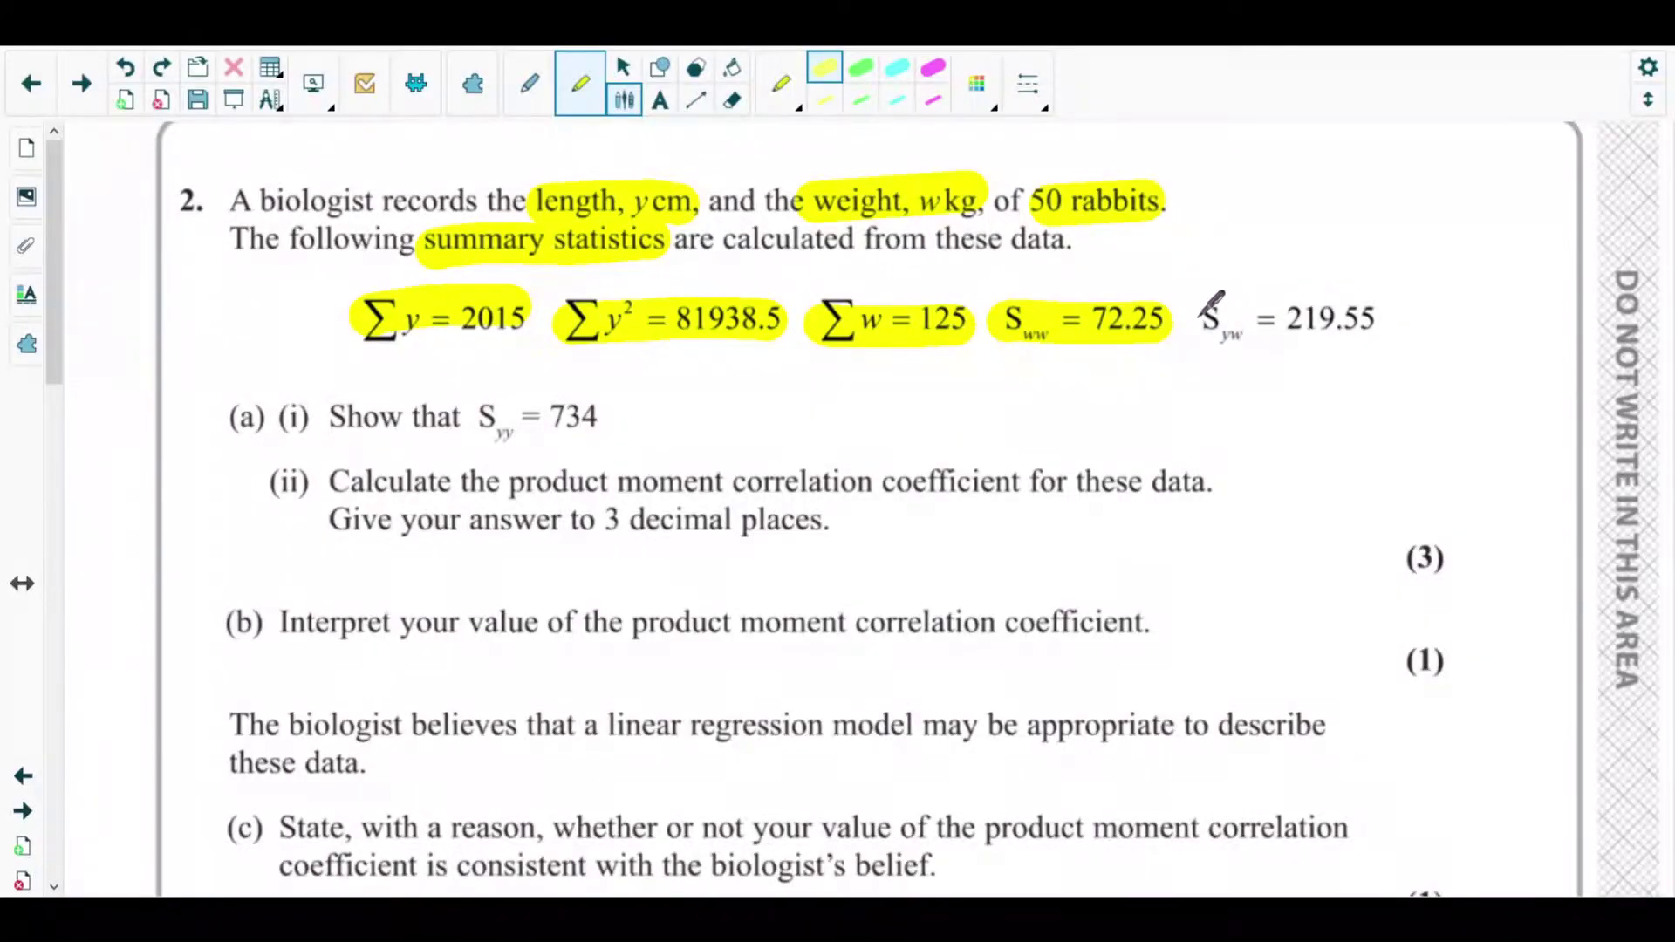
drag(1215, 315, 1361, 317)
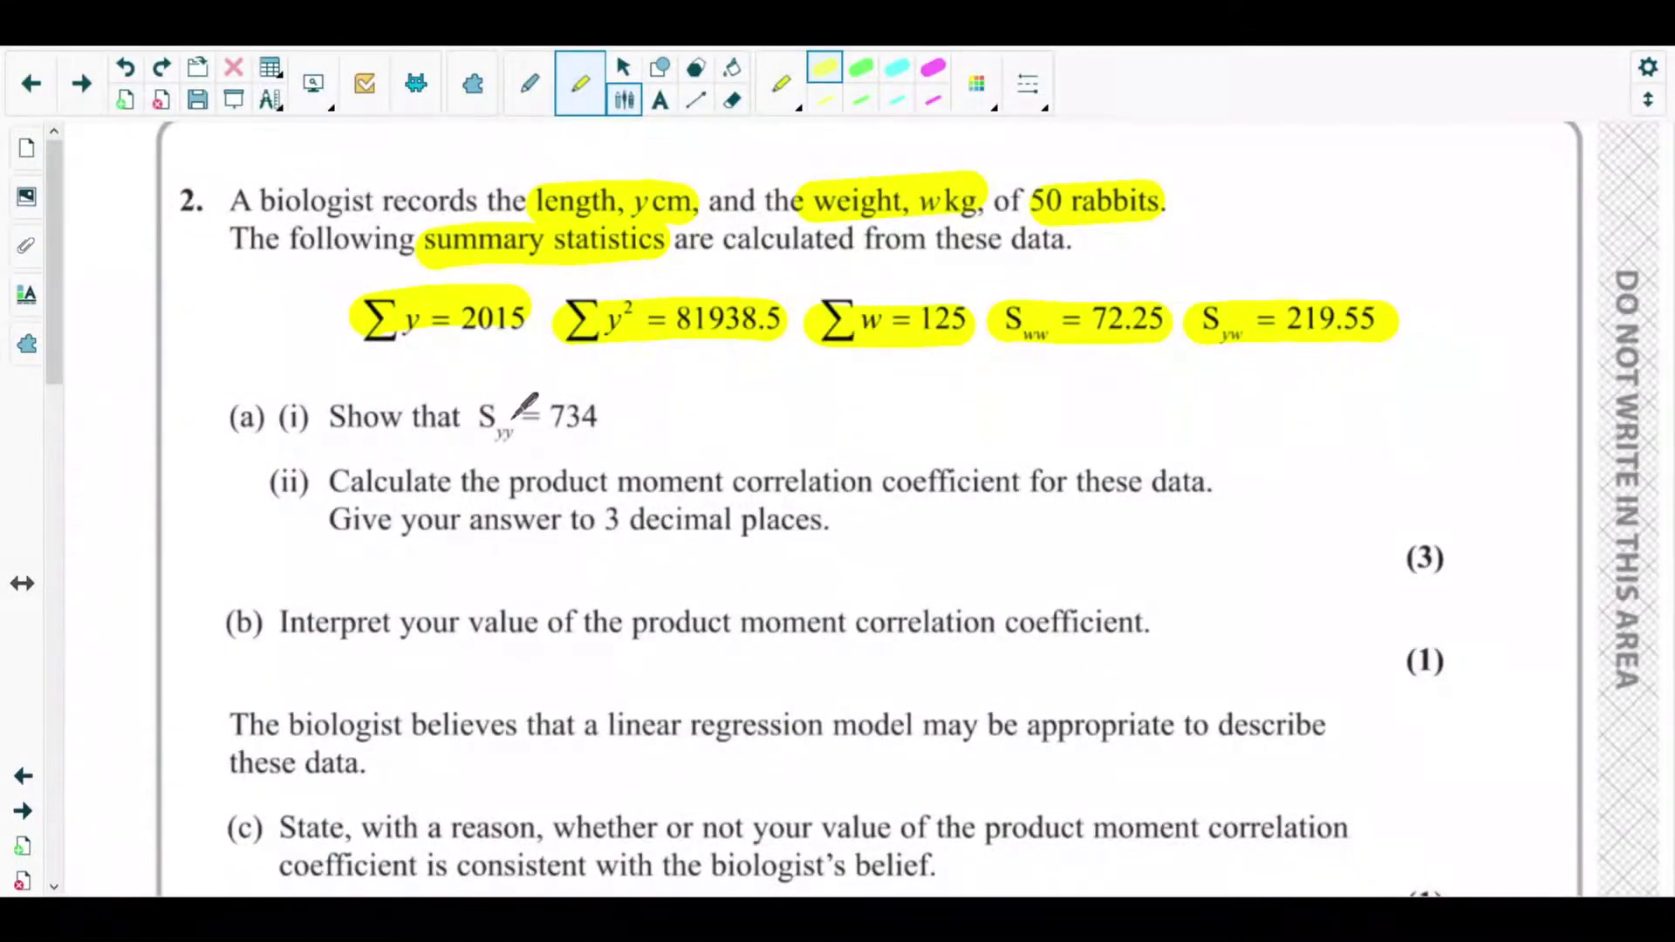
drag(464, 423, 611, 403)
With the pen, handwrite 'a) Syy =' on the first answer line below part (e).
click(529, 82)
scroll(70, 264, up, 1)
drag(57, 267, 61, 541)
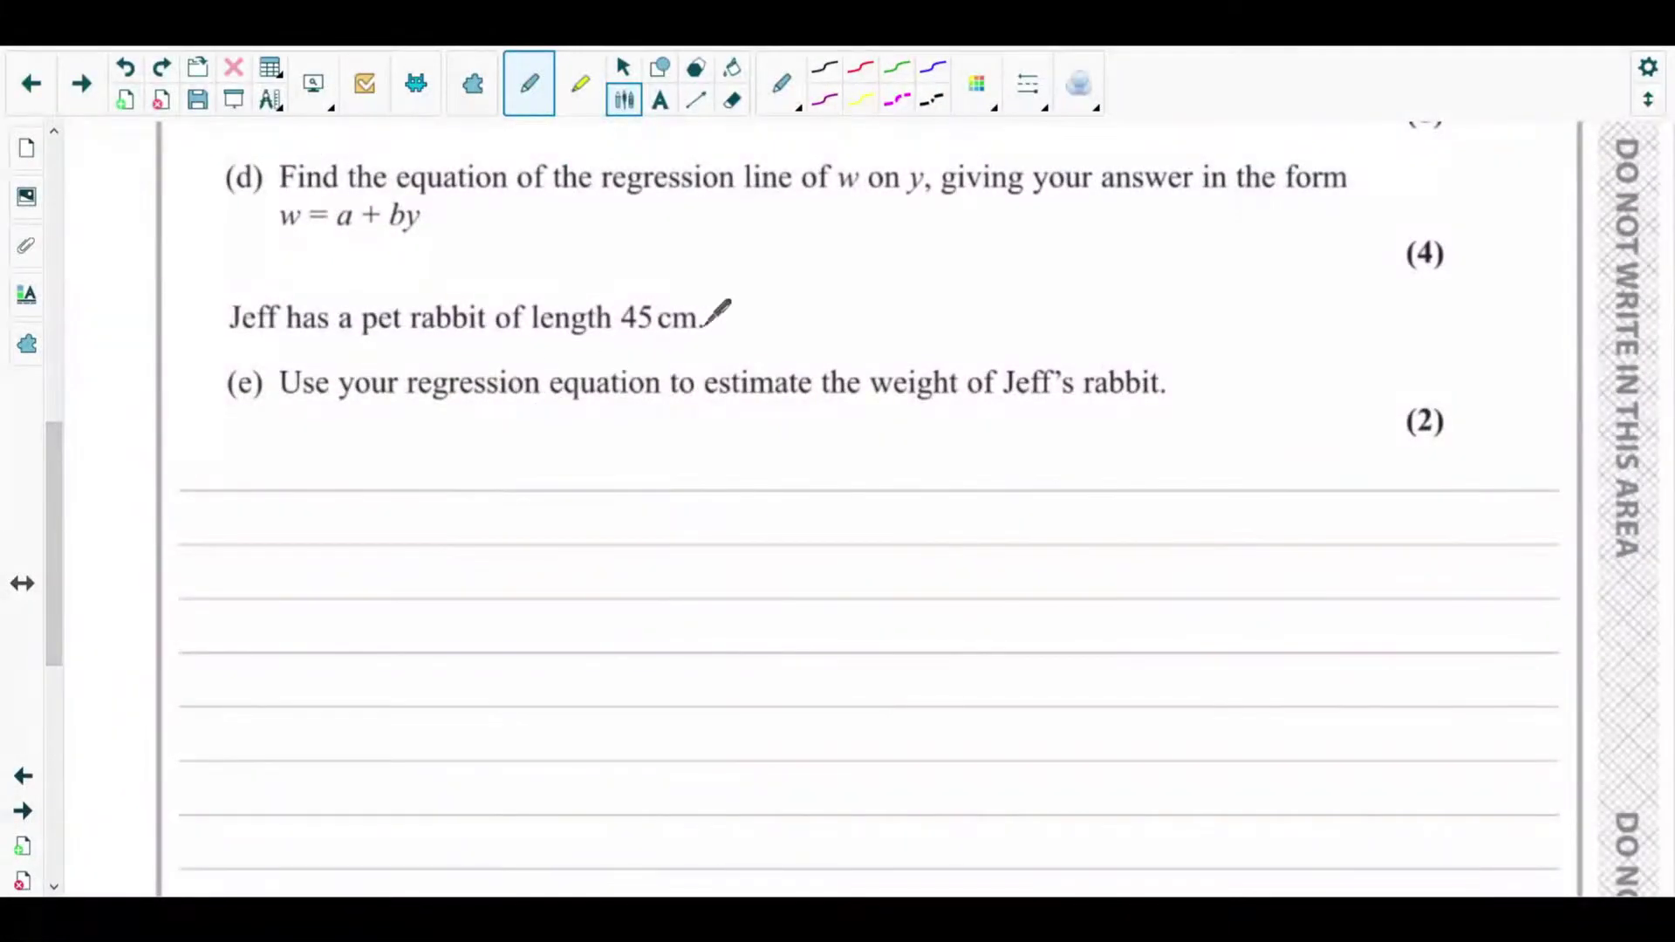
drag(354, 457, 365, 508)
mouse_move(480, 453)
mouse_down()
mouse_move(451, 485)
mouse_move(503, 491)
mouse_up()
mouse_move(522, 461)
mouse_down()
mouse_move(512, 515)
mouse_move(627, 472)
mouse_up()
drag(600, 489, 628, 487)
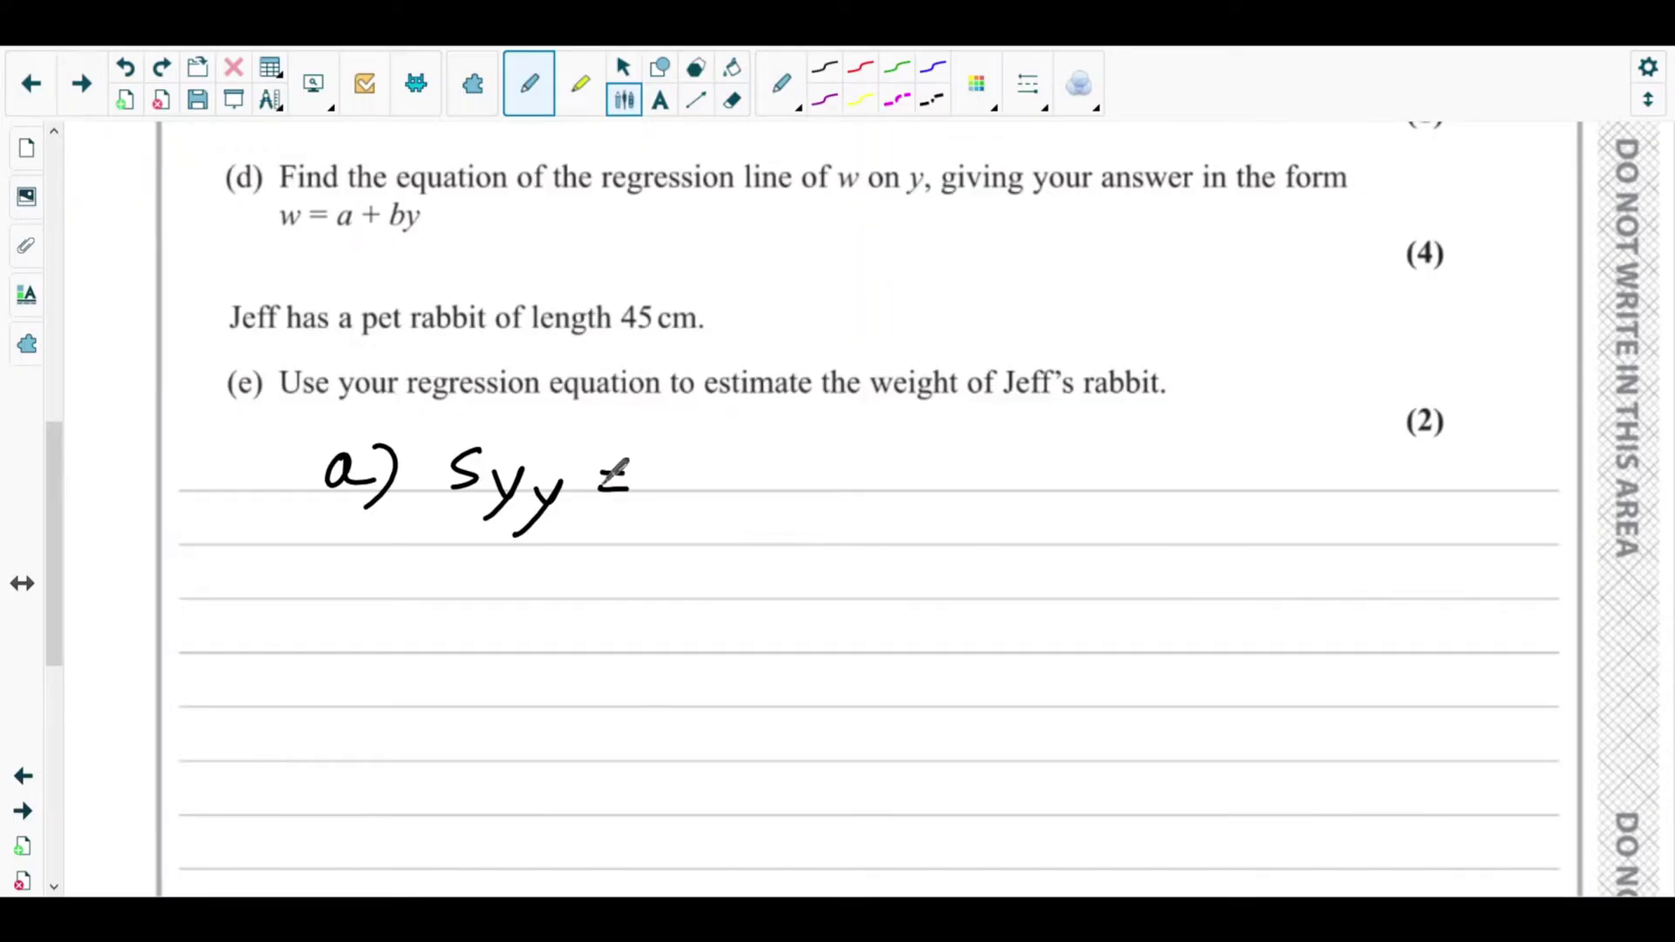
drag(65, 478, 138, 258)
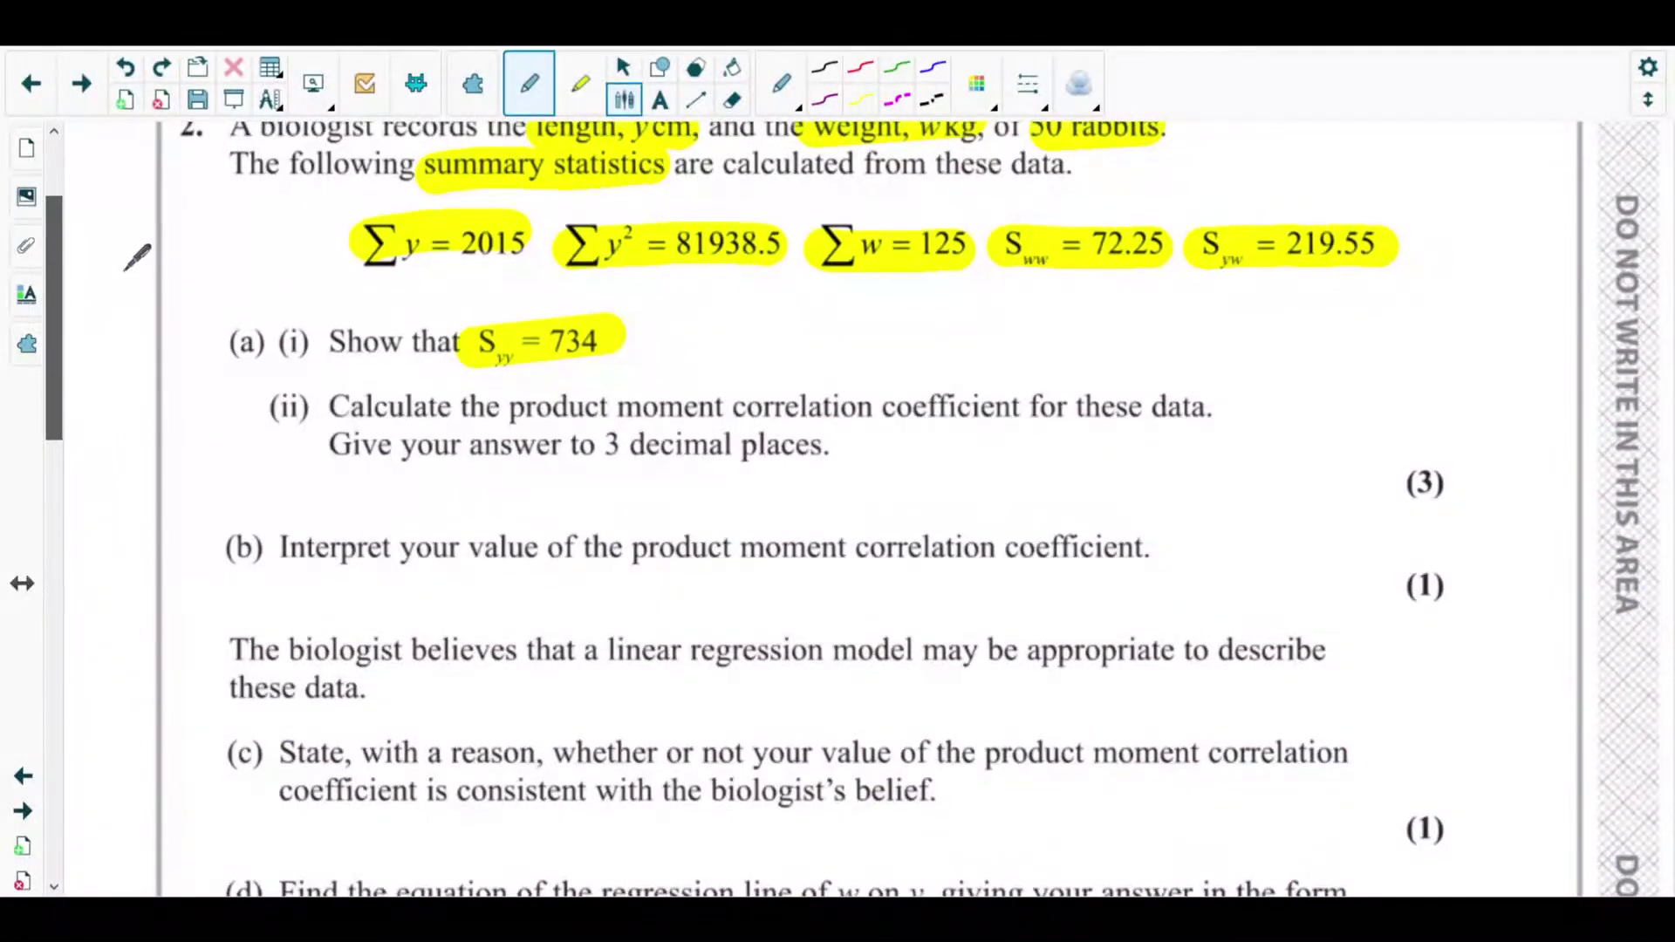
click(26, 149)
On the correlation and regression formula page, mark the Syy formula with a double line.
drag(198, 237, 197, 774)
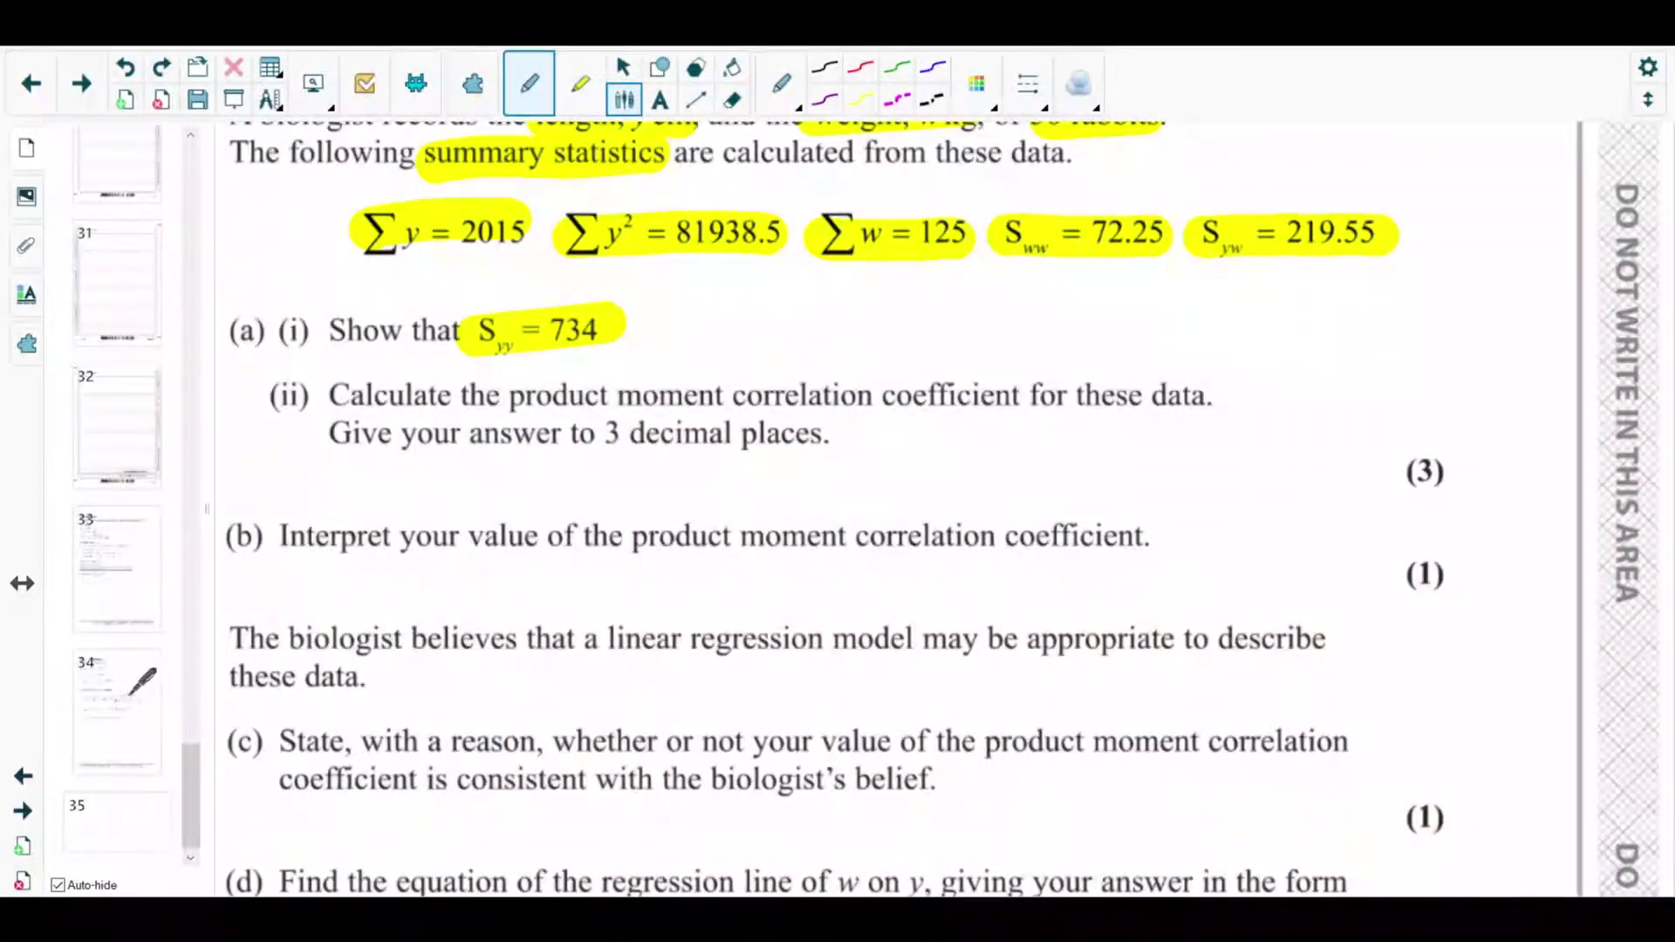
click(138, 676)
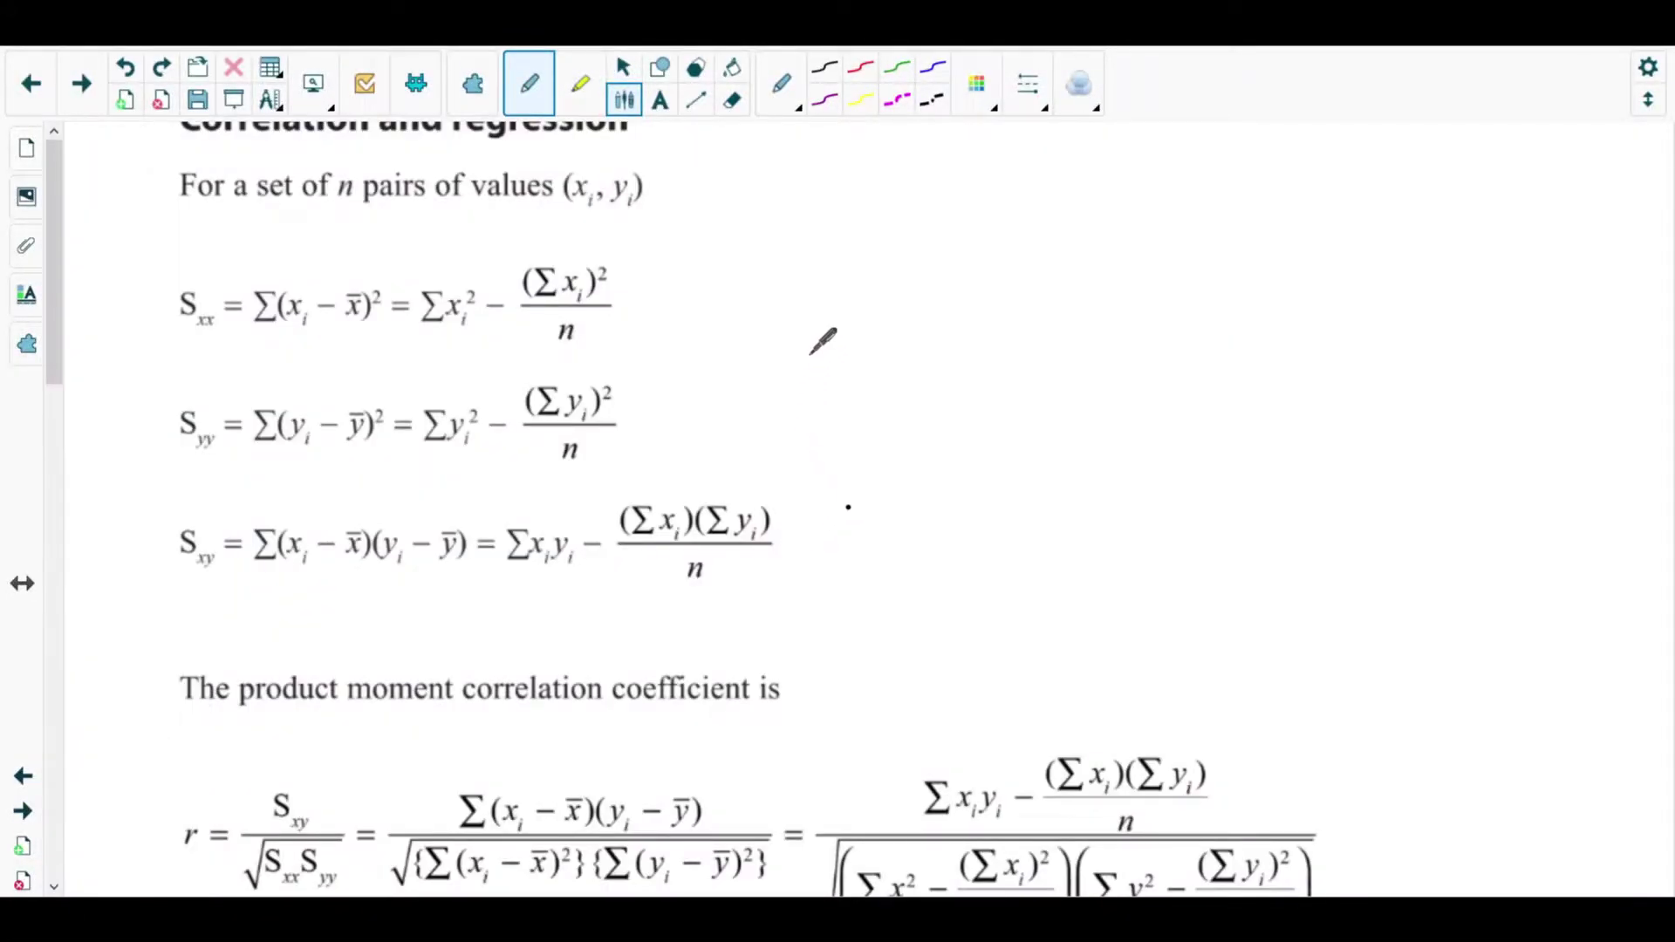
scroll(64, 295, up, 1)
scroll(70, 287, down, 1)
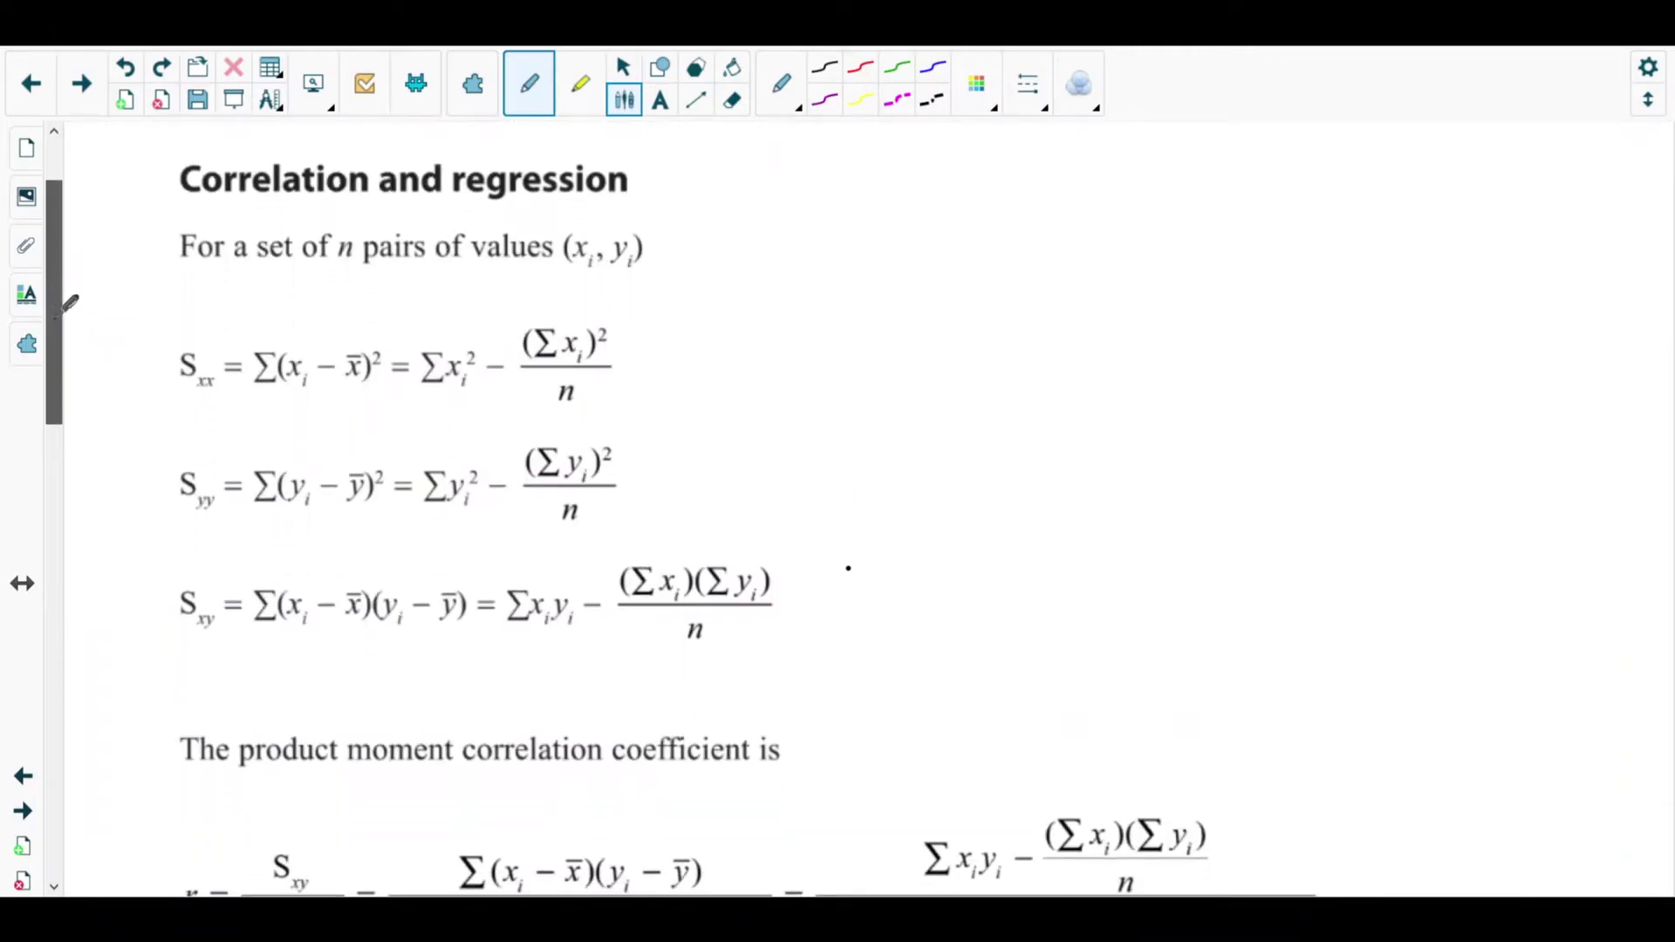
mouse_move(630, 504)
mouse_down()
mouse_move(680, 479)
mouse_move(698, 502)
mouse_up()
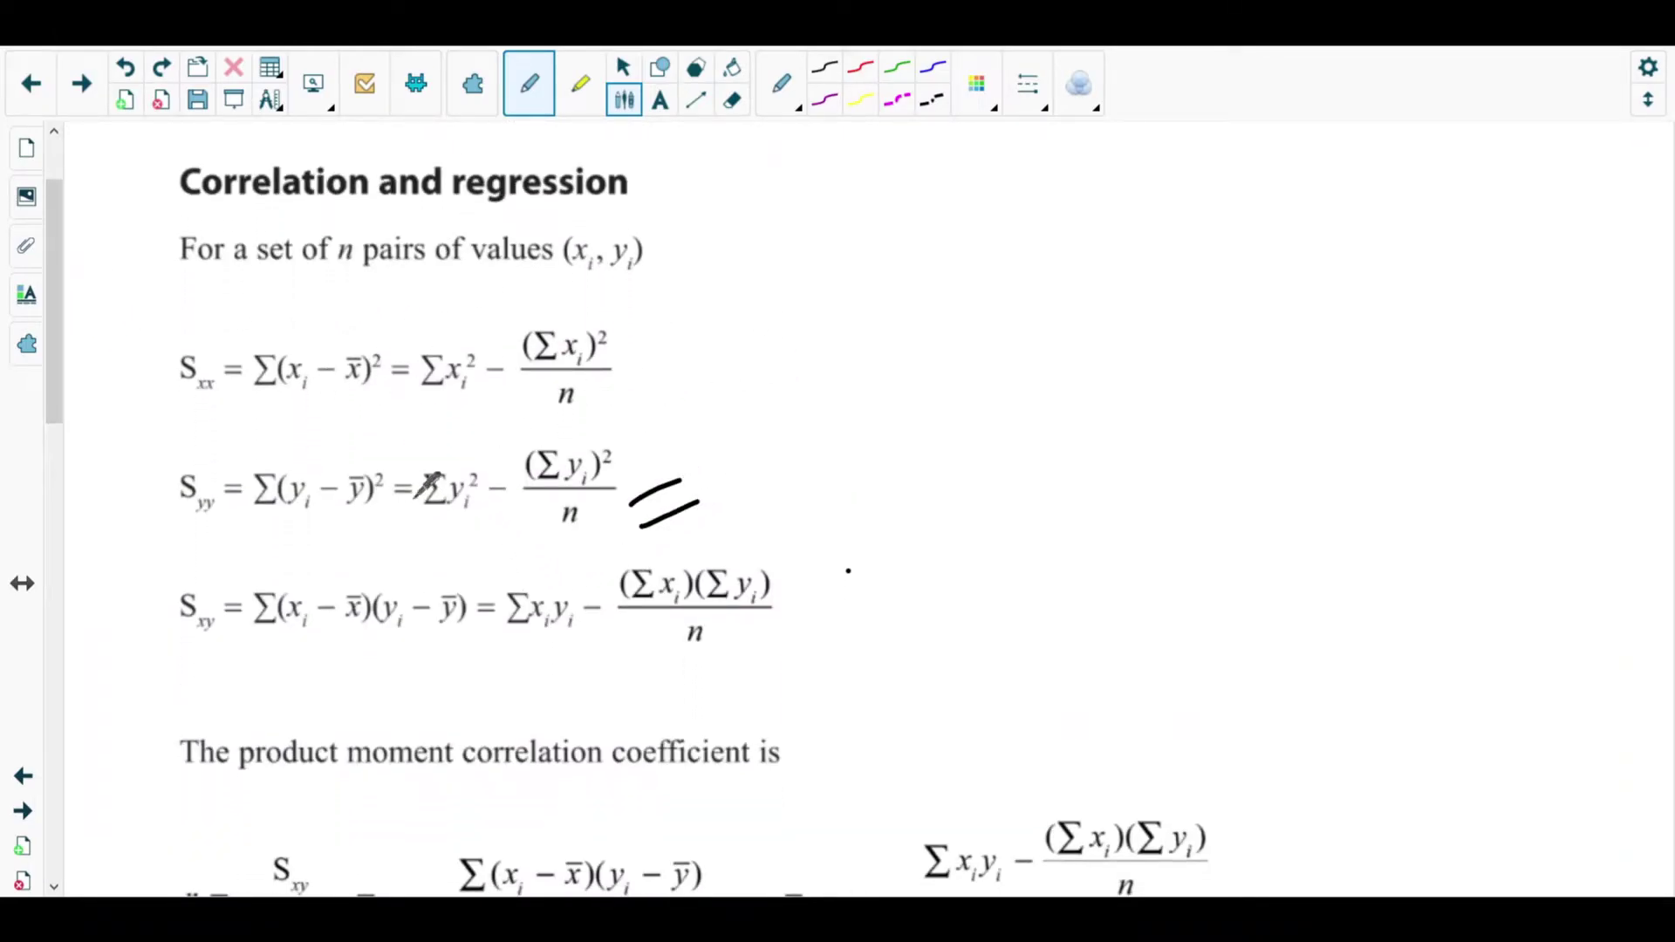
Return to page 6 with question 2 through the page thumbnails.
click(32, 159)
click(193, 290)
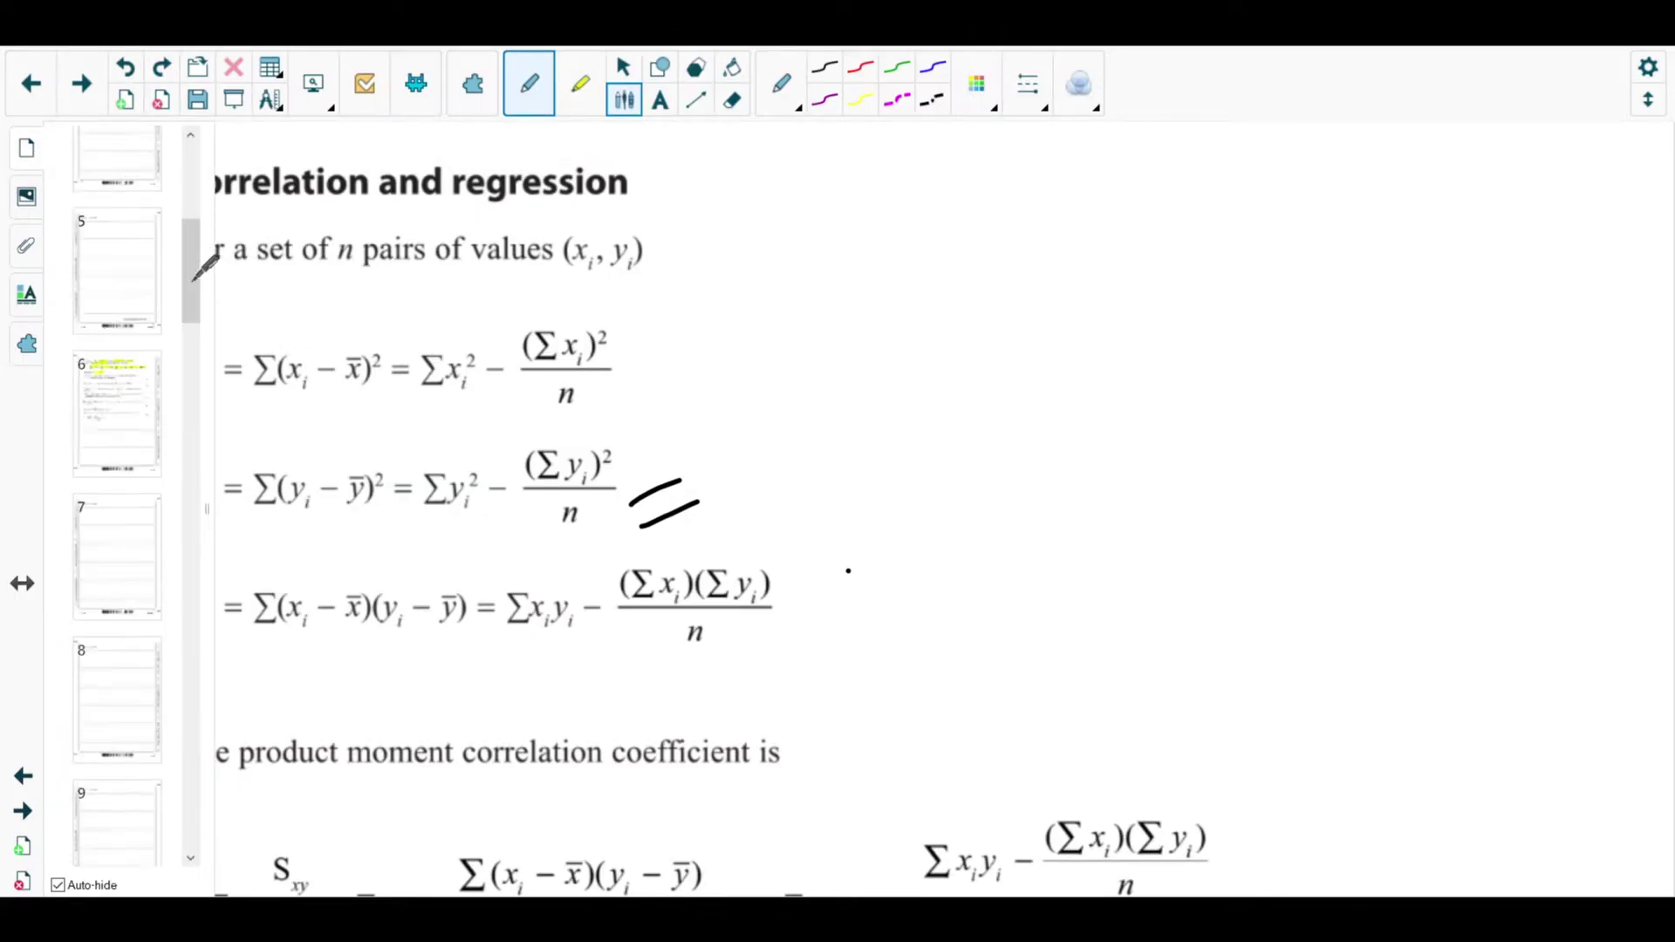
click(117, 384)
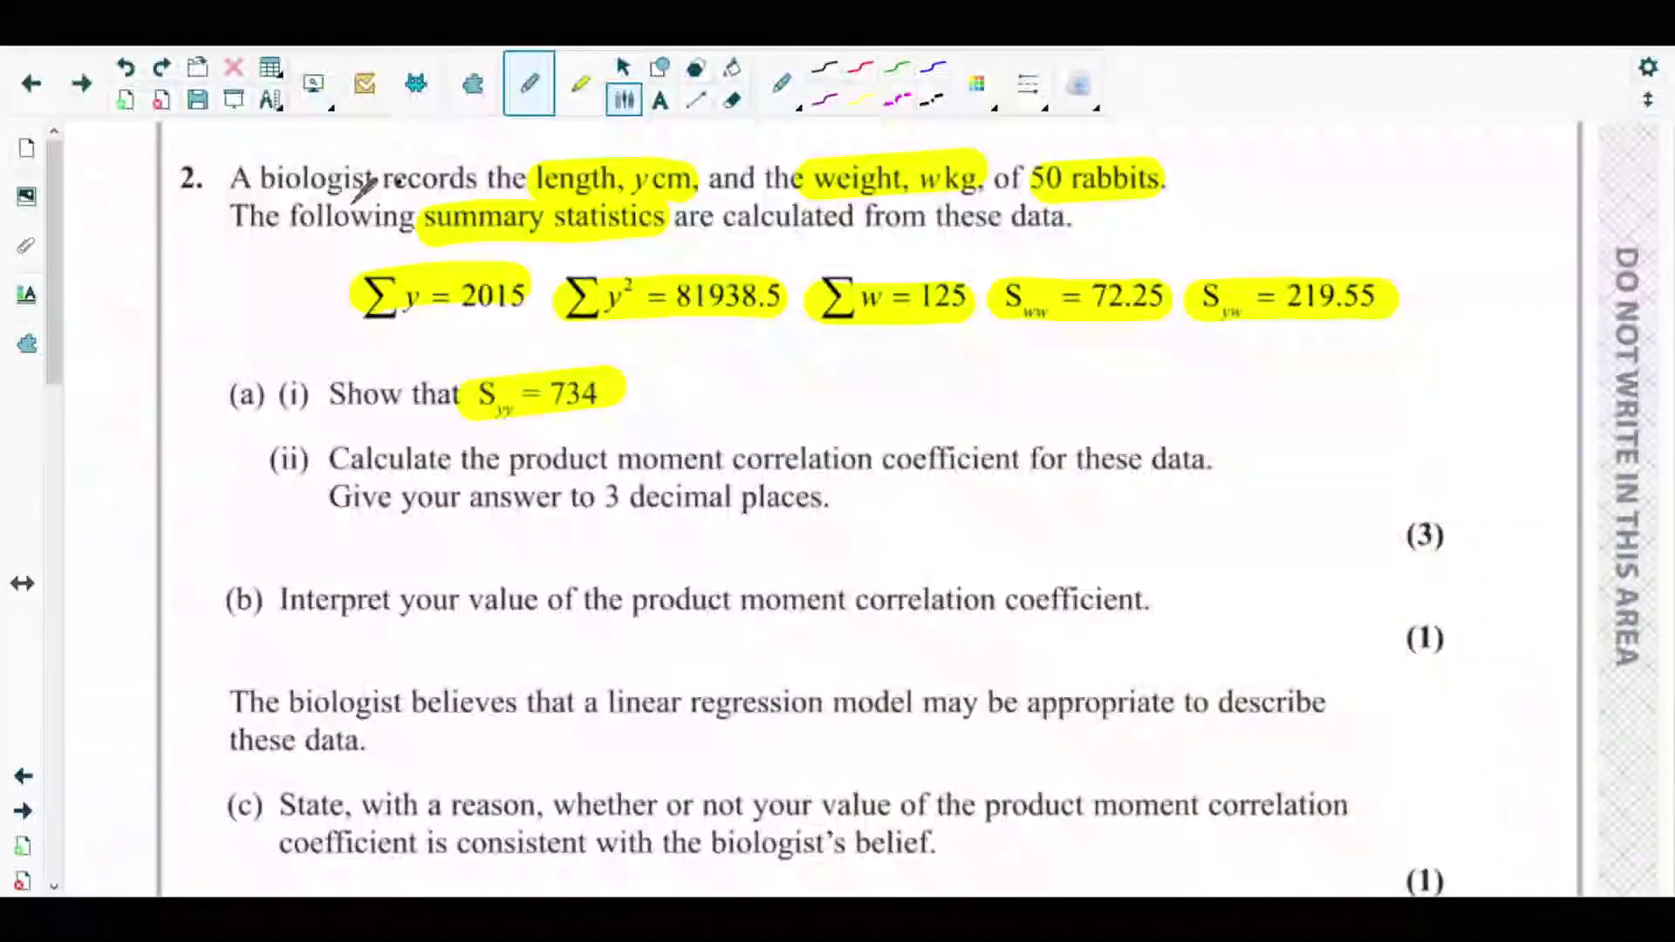
Write 81938.5 after 'Syy =' in the handwritten working.
scroll(82, 344, up, 3)
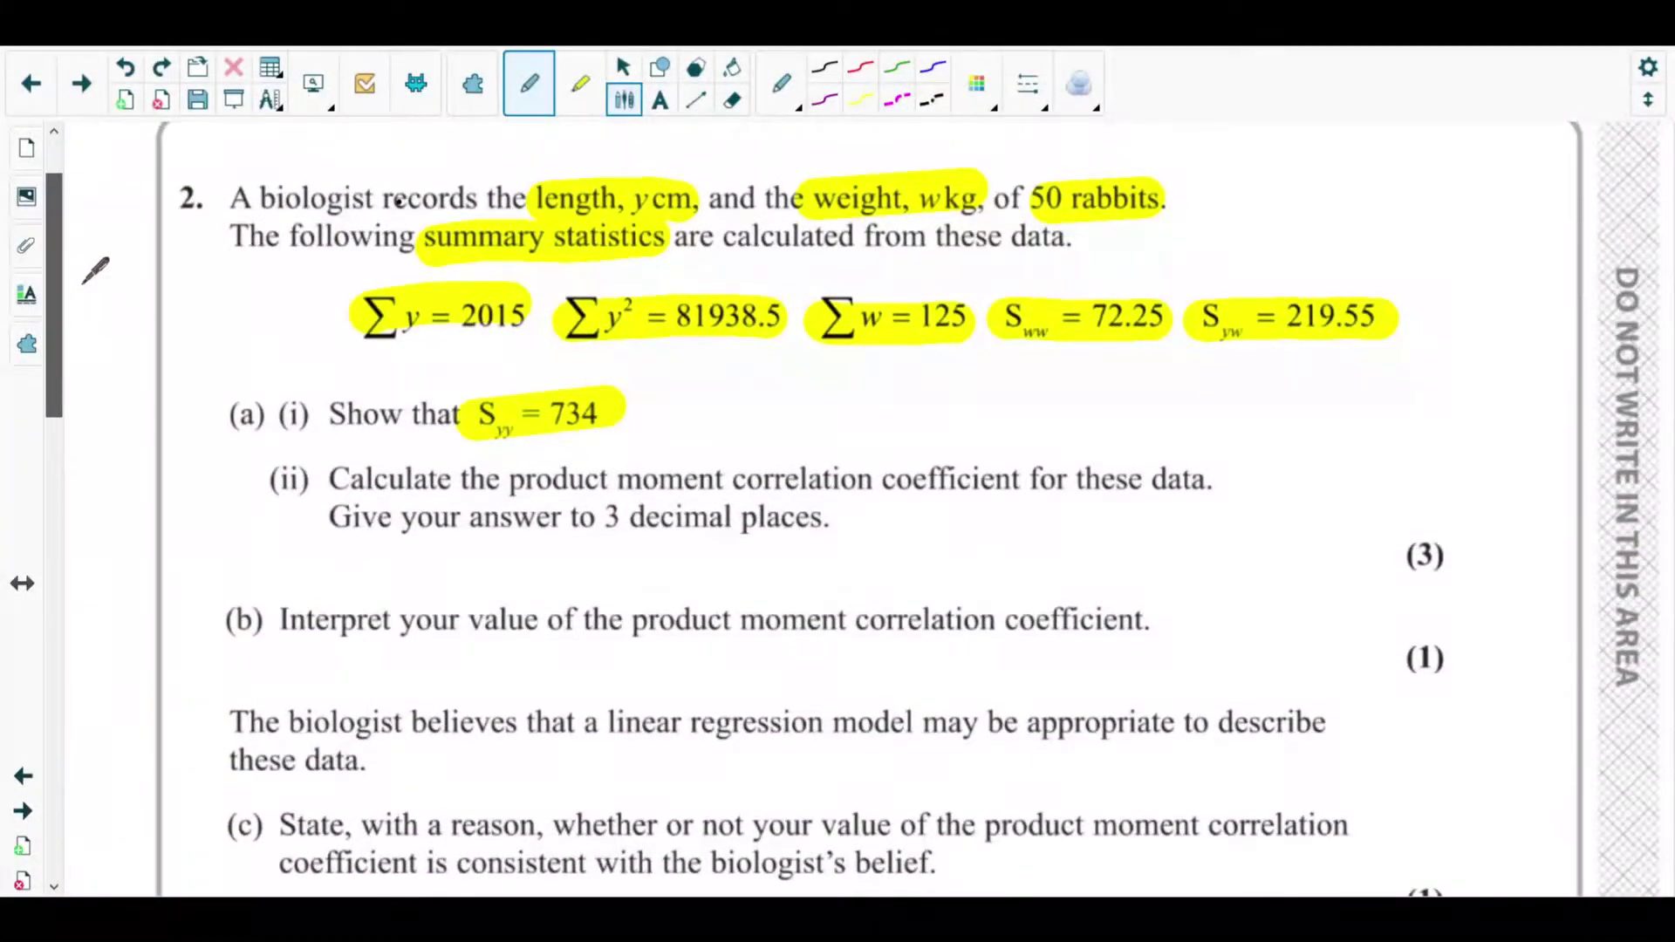
scroll(96, 279, down, 8)
drag(685, 485, 691, 522)
mouse_move(724, 478)
mouse_down()
mouse_move(746, 507)
mouse_move(743, 479)
mouse_move(790, 507)
mouse_move(854, 500)
mouse_move(871, 479)
mouse_move(918, 500)
mouse_move(957, 474)
mouse_move(932, 517)
mouse_up()
click(920, 513)
click(984, 506)
drag(950, 477, 1004, 503)
drag(56, 424, 153, 212)
Add −(2015)² over a fraction bar with denominator 55.
scroll(153, 212, up, 2)
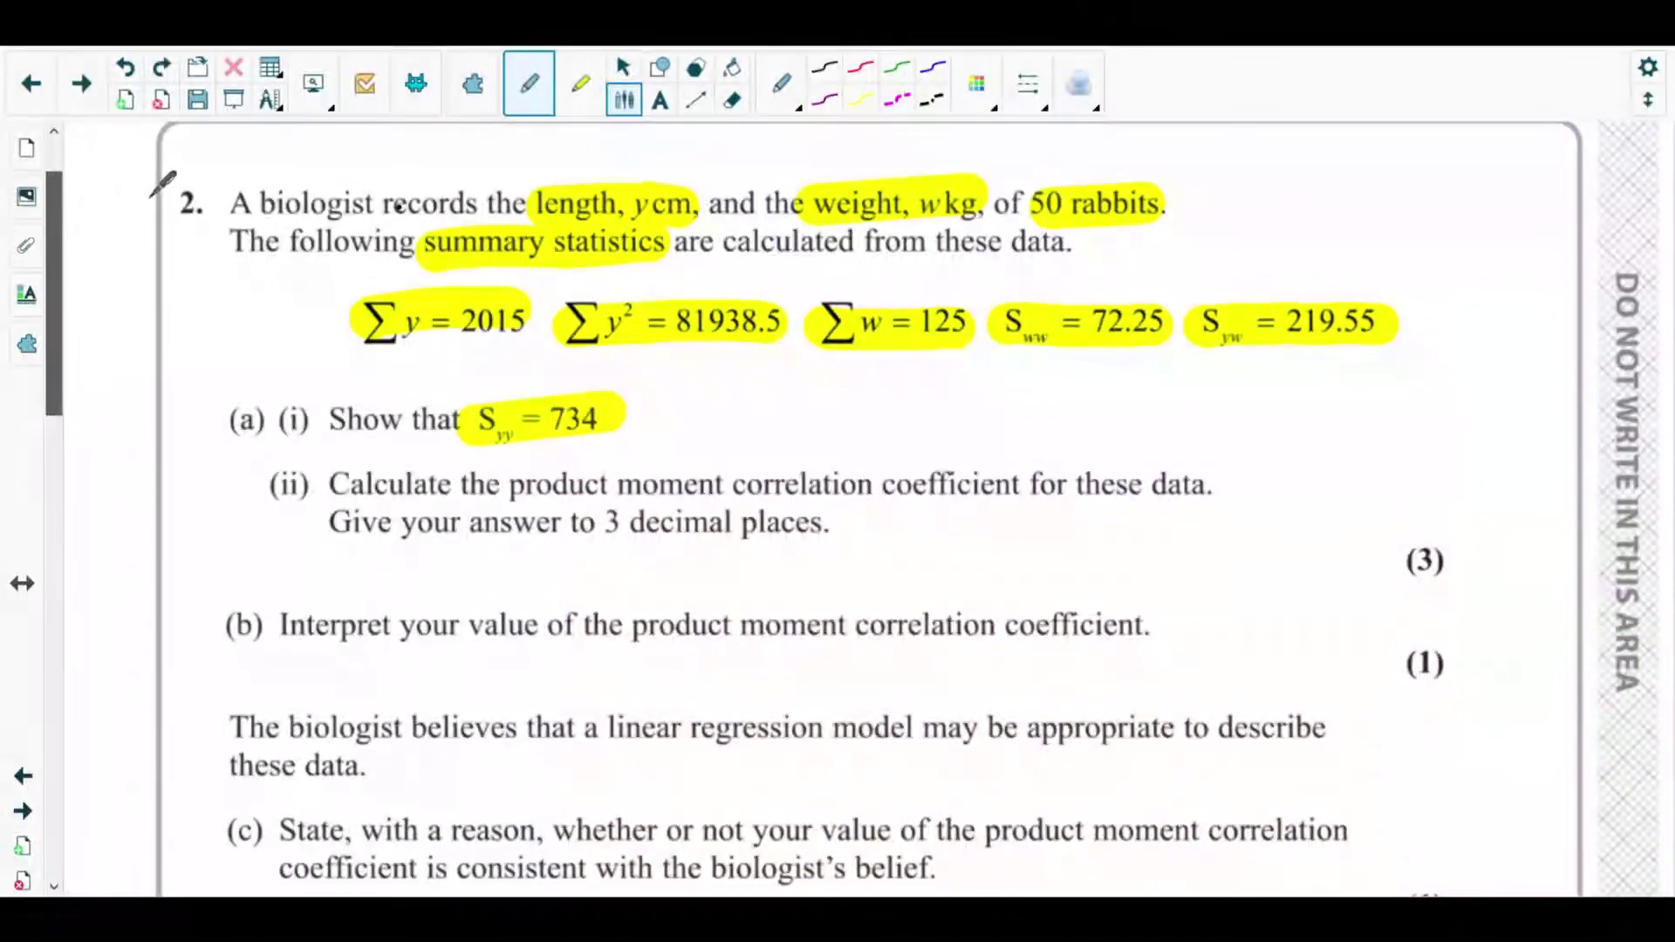
scroll(154, 366, down, 15)
mouse_move(1066, 375)
mouse_down()
mouse_move(1180, 365)
mouse_move(1207, 329)
mouse_move(1191, 394)
mouse_up()
drag(1080, 336, 1040, 406)
drag(1222, 330, 1250, 353)
drag(1030, 412, 1244, 403)
mouse_move(1091, 430)
mouse_down()
mouse_move(1067, 459)
mouse_move(1105, 460)
mouse_up()
scroll(84, 515, up, 10)
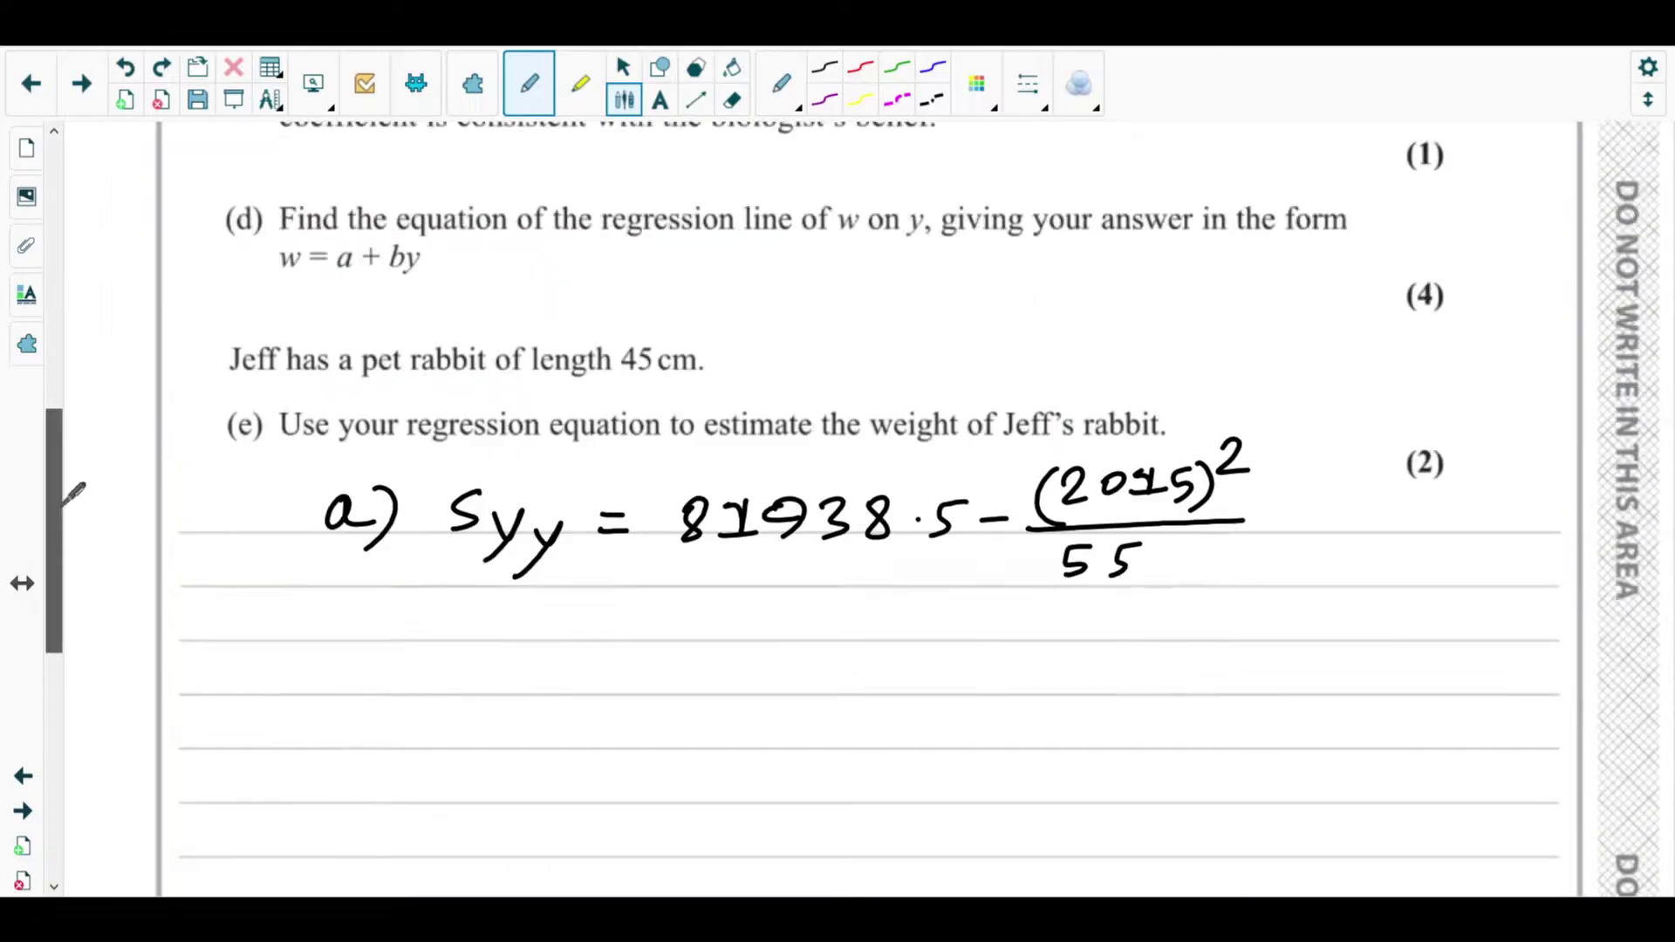
Correct the denominator to 50 and write '= 734' with a double underline.
scroll(130, 279, down, 10)
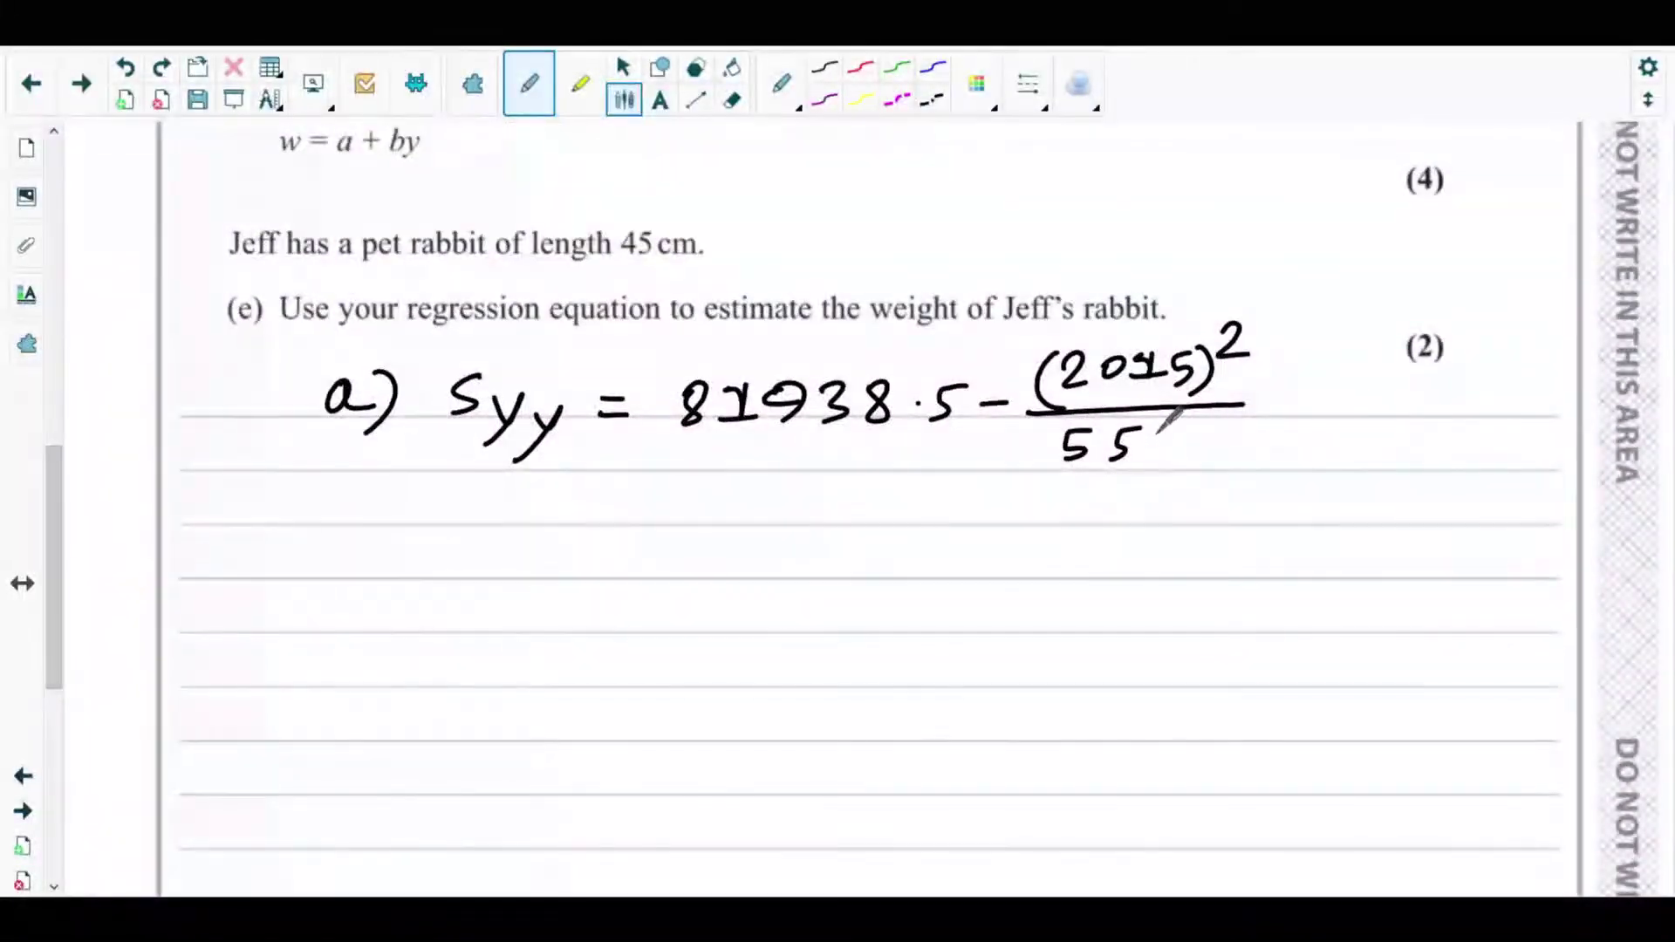
drag(1150, 429, 1146, 431)
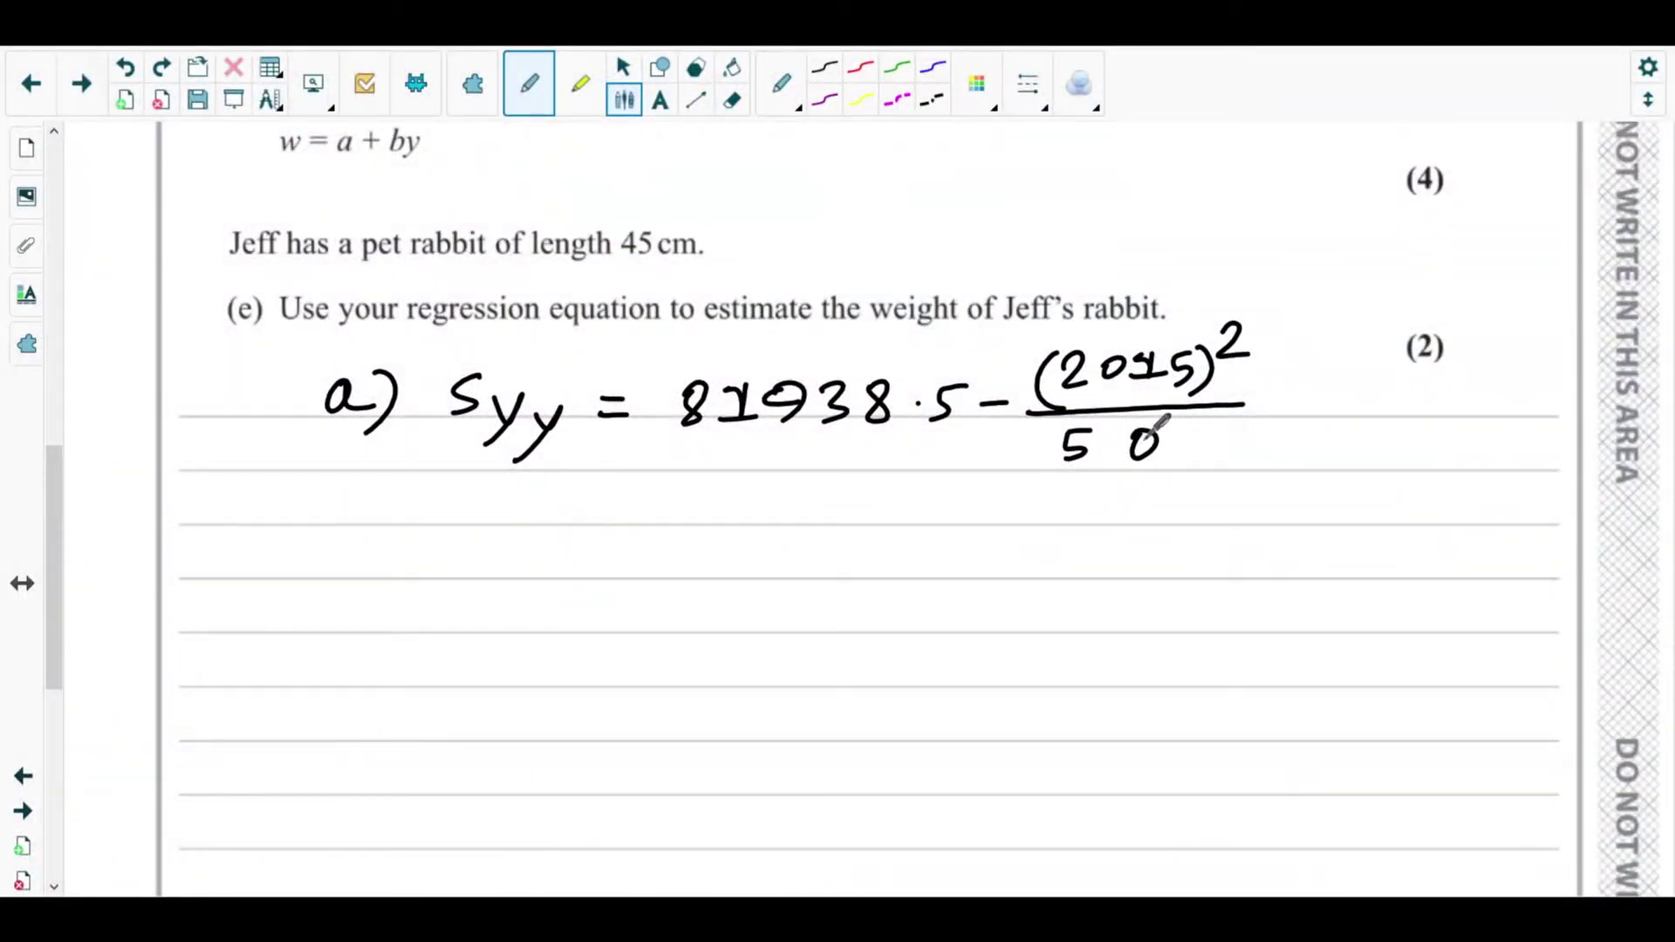
drag(611, 551, 628, 550)
drag(611, 565, 630, 564)
mouse_move(705, 535)
mouse_down()
mouse_move(711, 574)
mouse_move(767, 575)
mouse_up()
mouse_move(846, 529)
mouse_down()
mouse_move(877, 550)
mouse_move(855, 571)
mouse_move(908, 567)
mouse_up()
drag(868, 595, 910, 586)
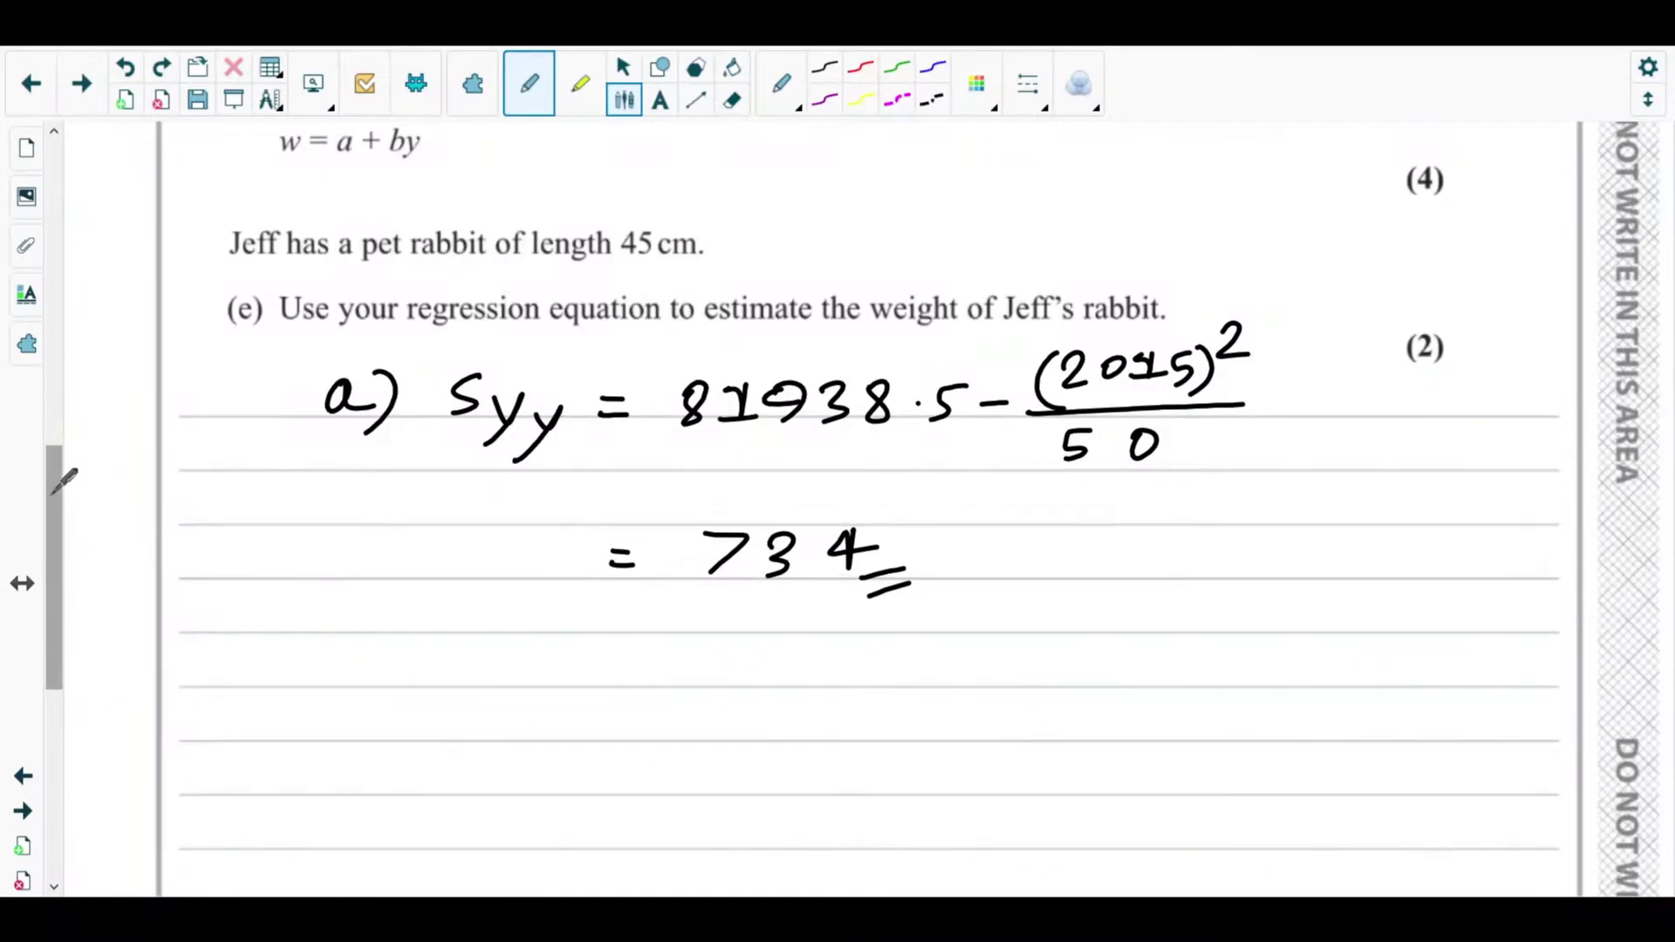
Label the Syy working as part 'a) i)'.
drag(420, 366, 426, 421)
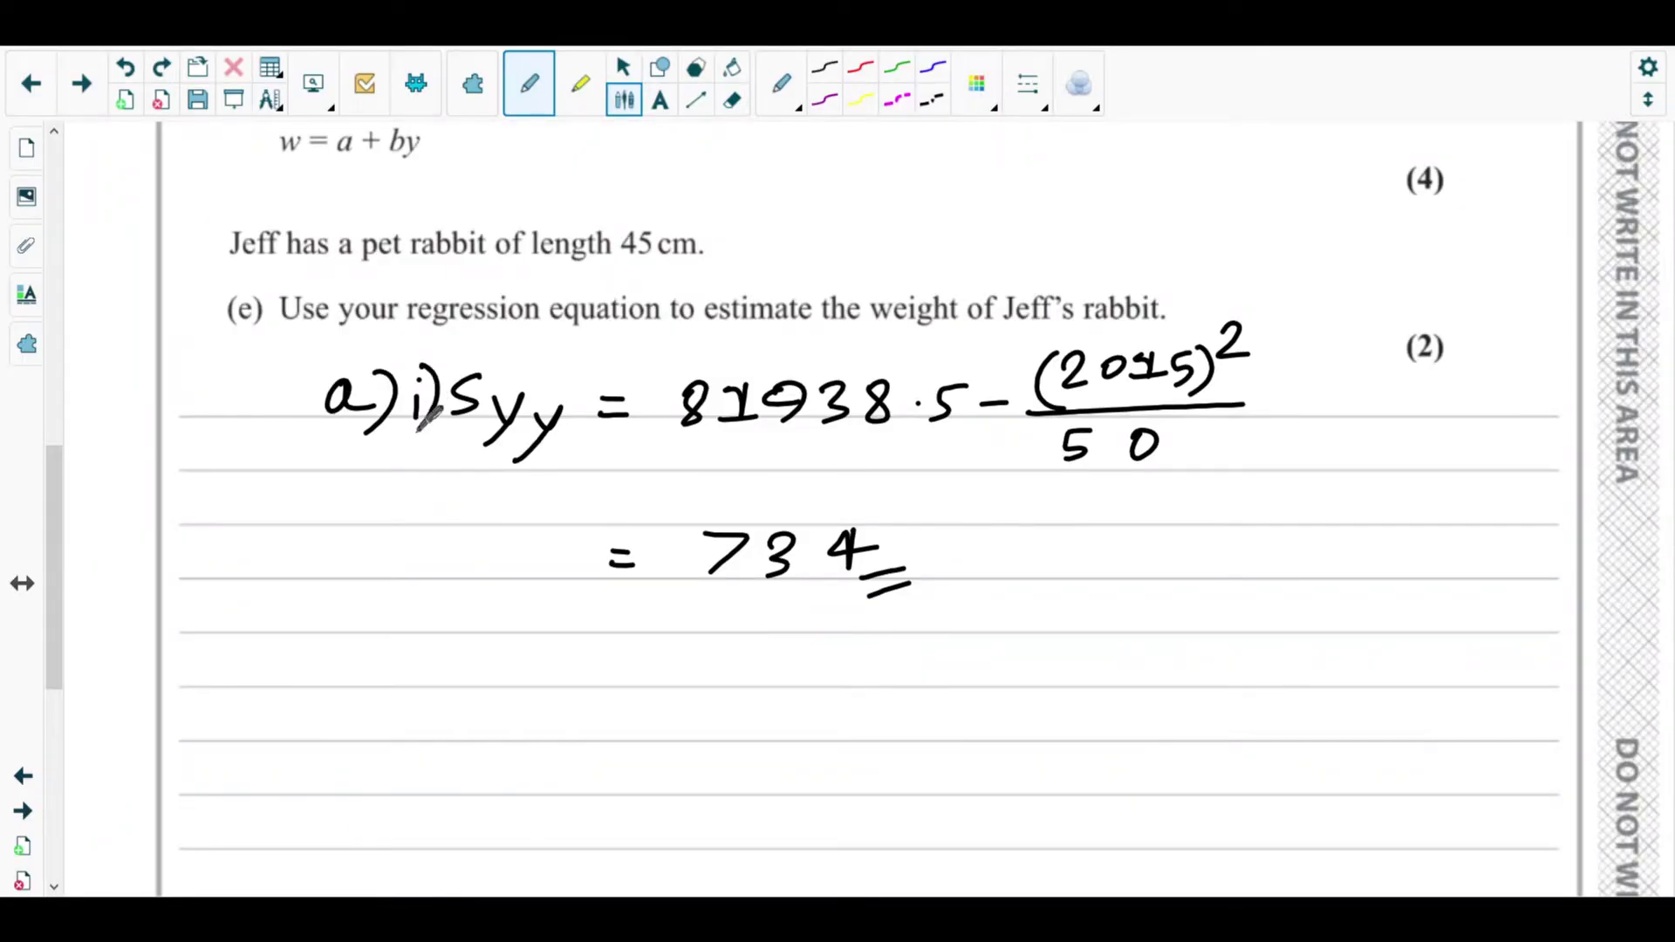
scroll(85, 462, up, 10)
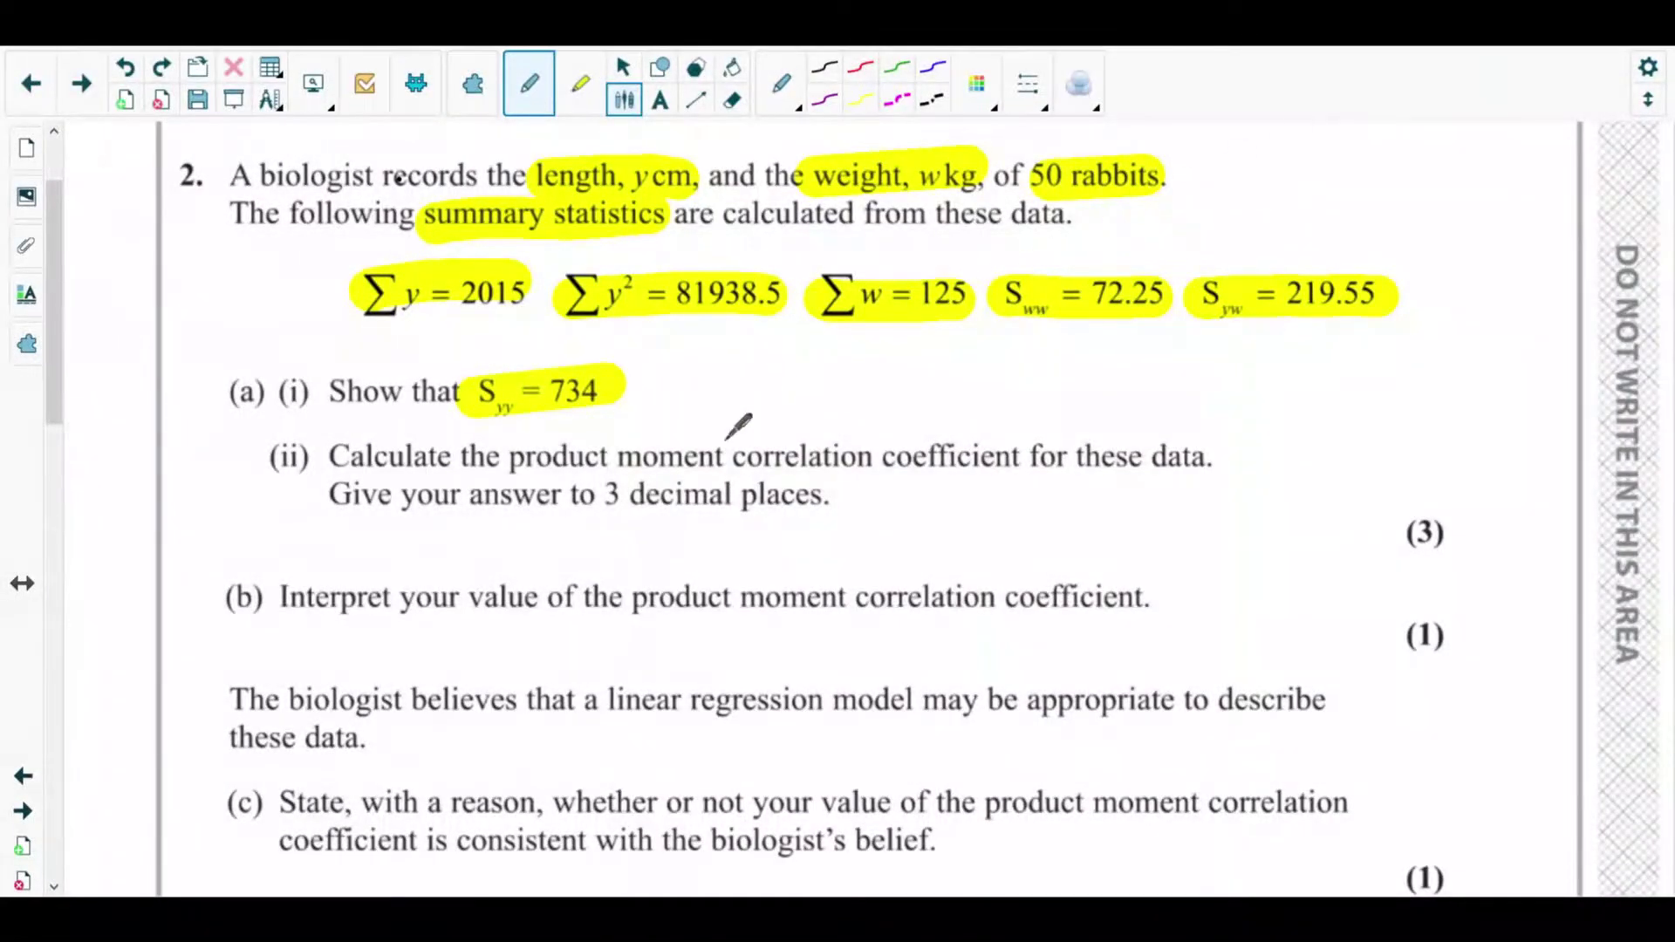
scroll(64, 314, down, 1)
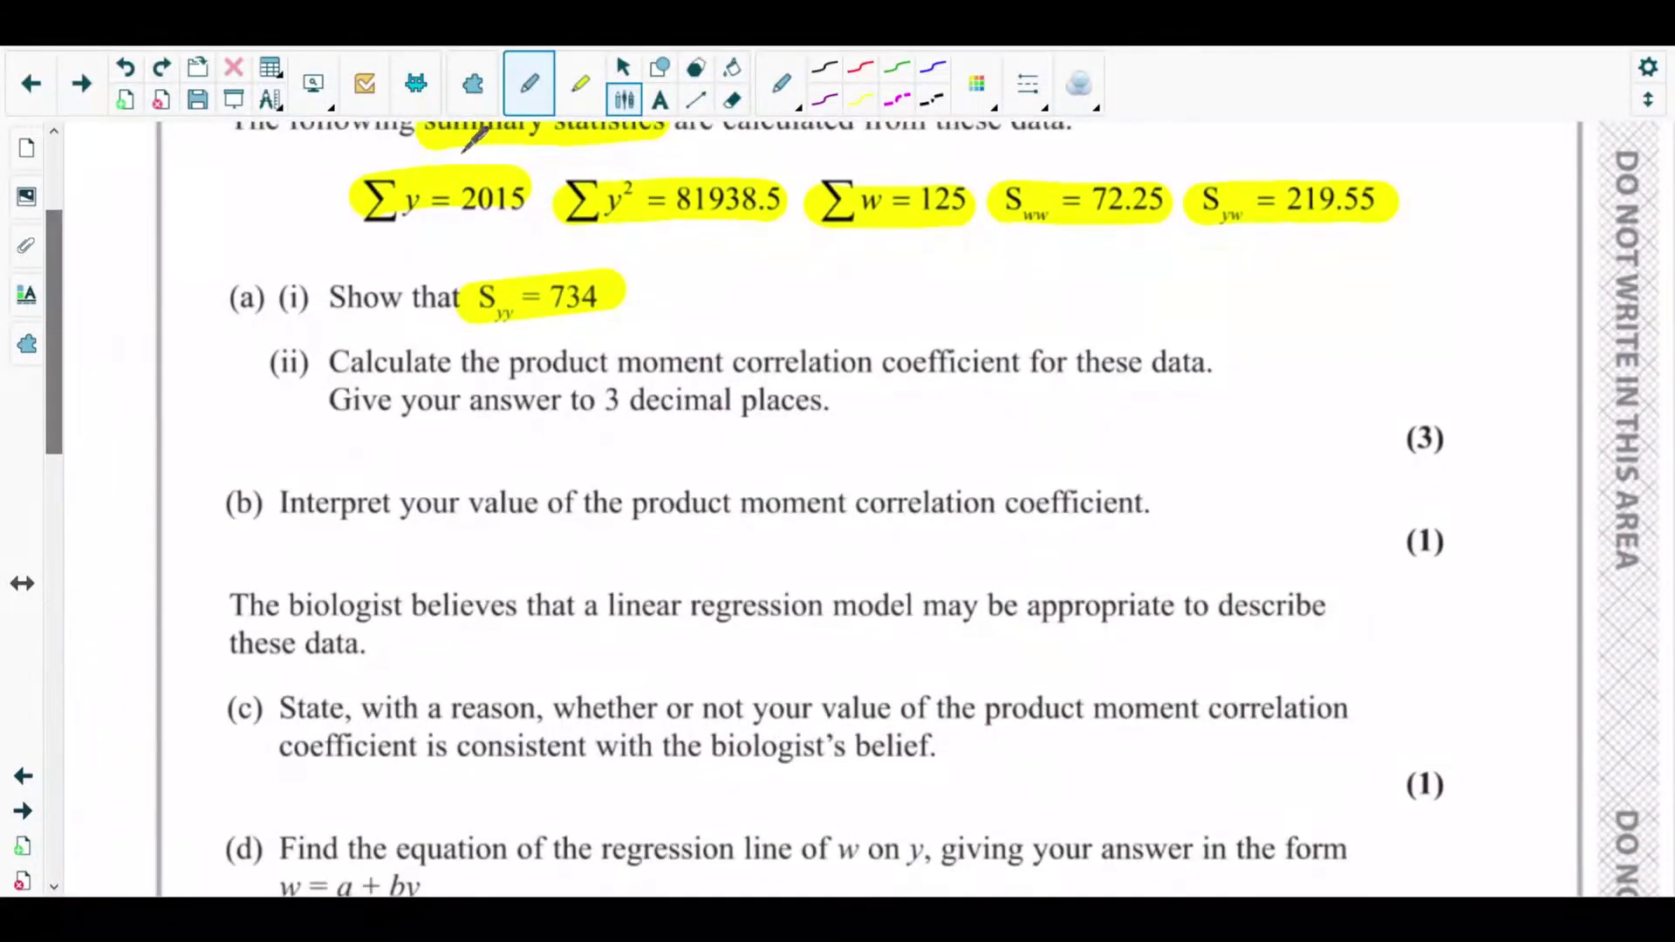
click(579, 85)
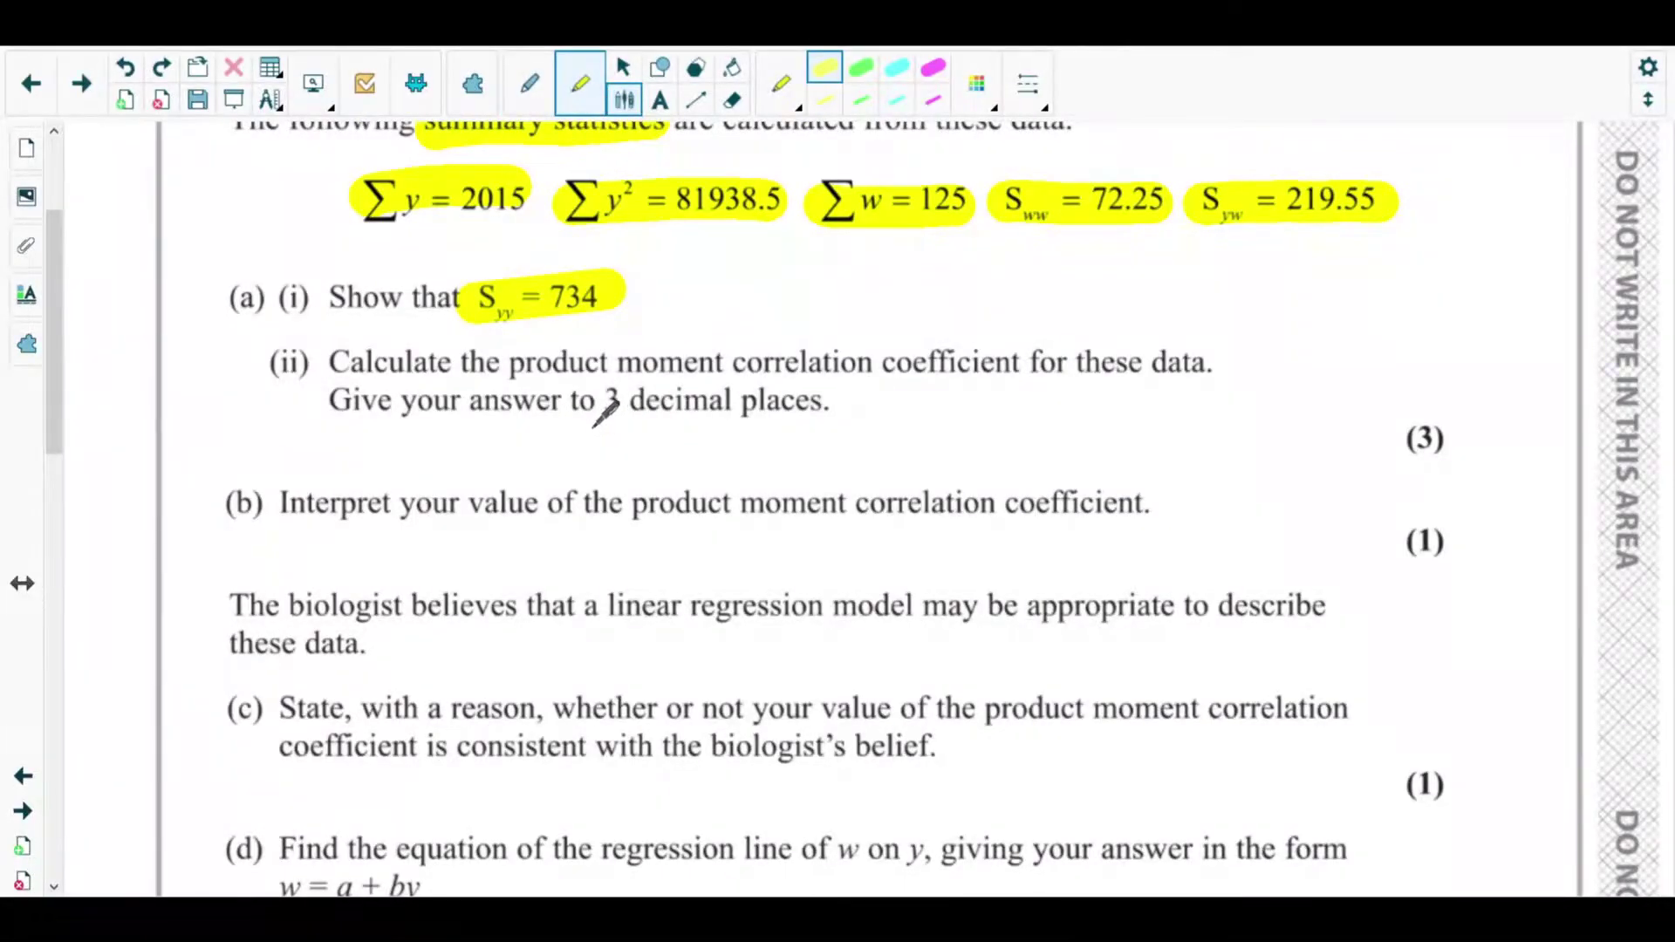
In part (a)(ii), mark 'product moment correlation coefficient' and 'answer to 3 decimal places' yellow.
drag(517, 361, 1041, 346)
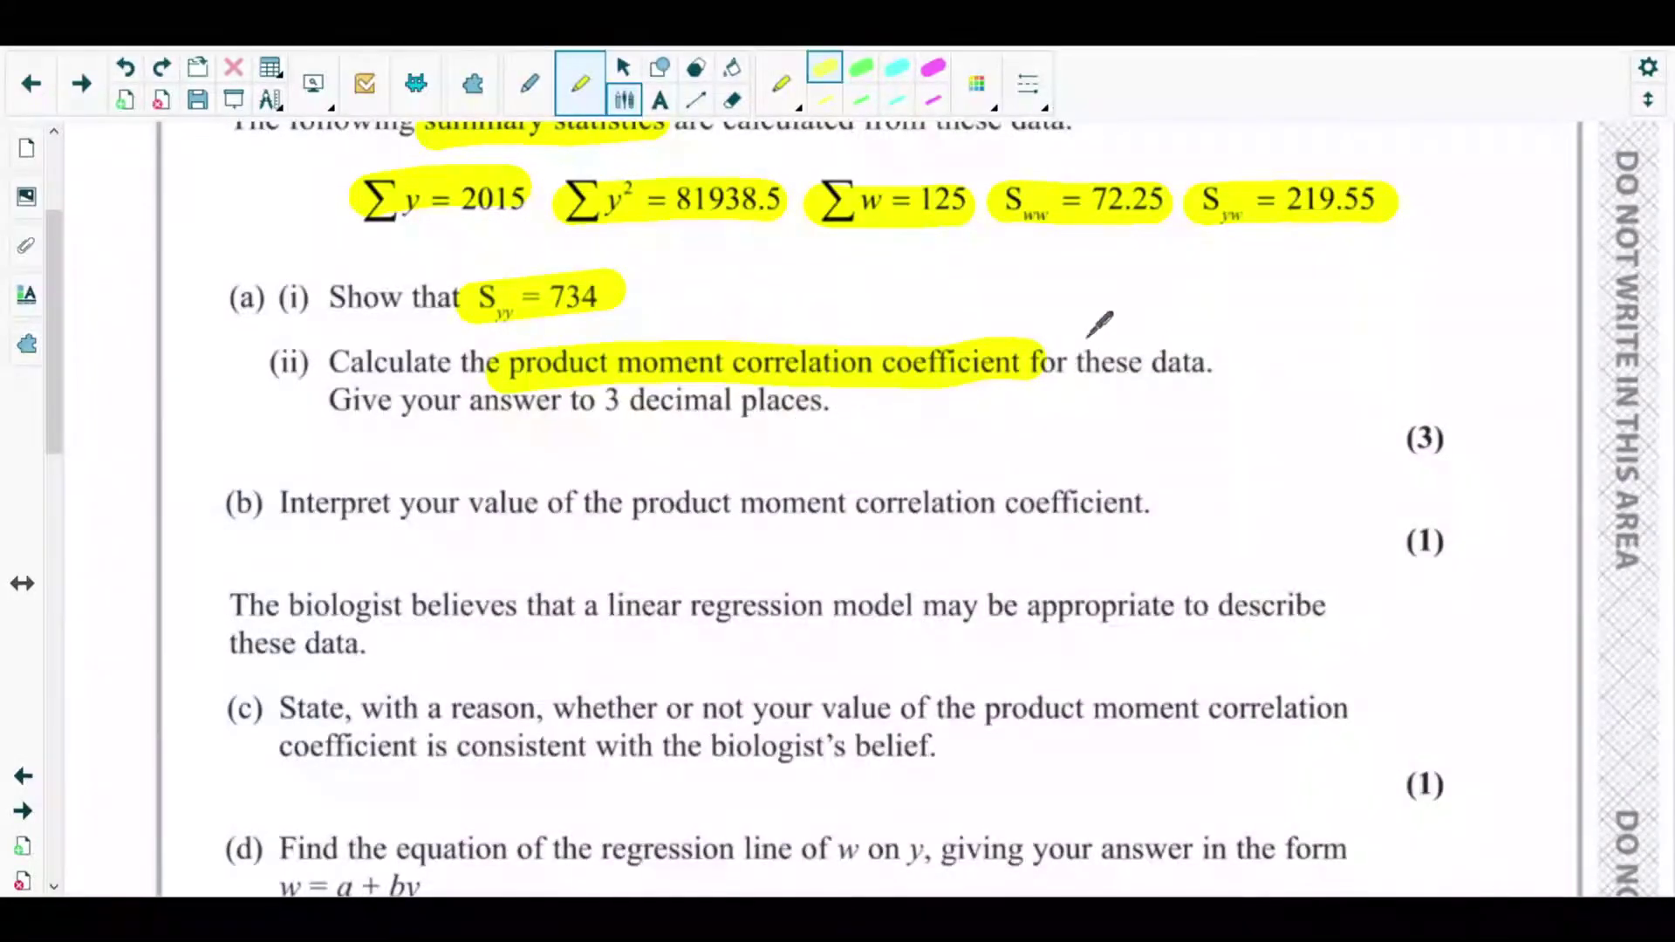
drag(467, 402, 820, 399)
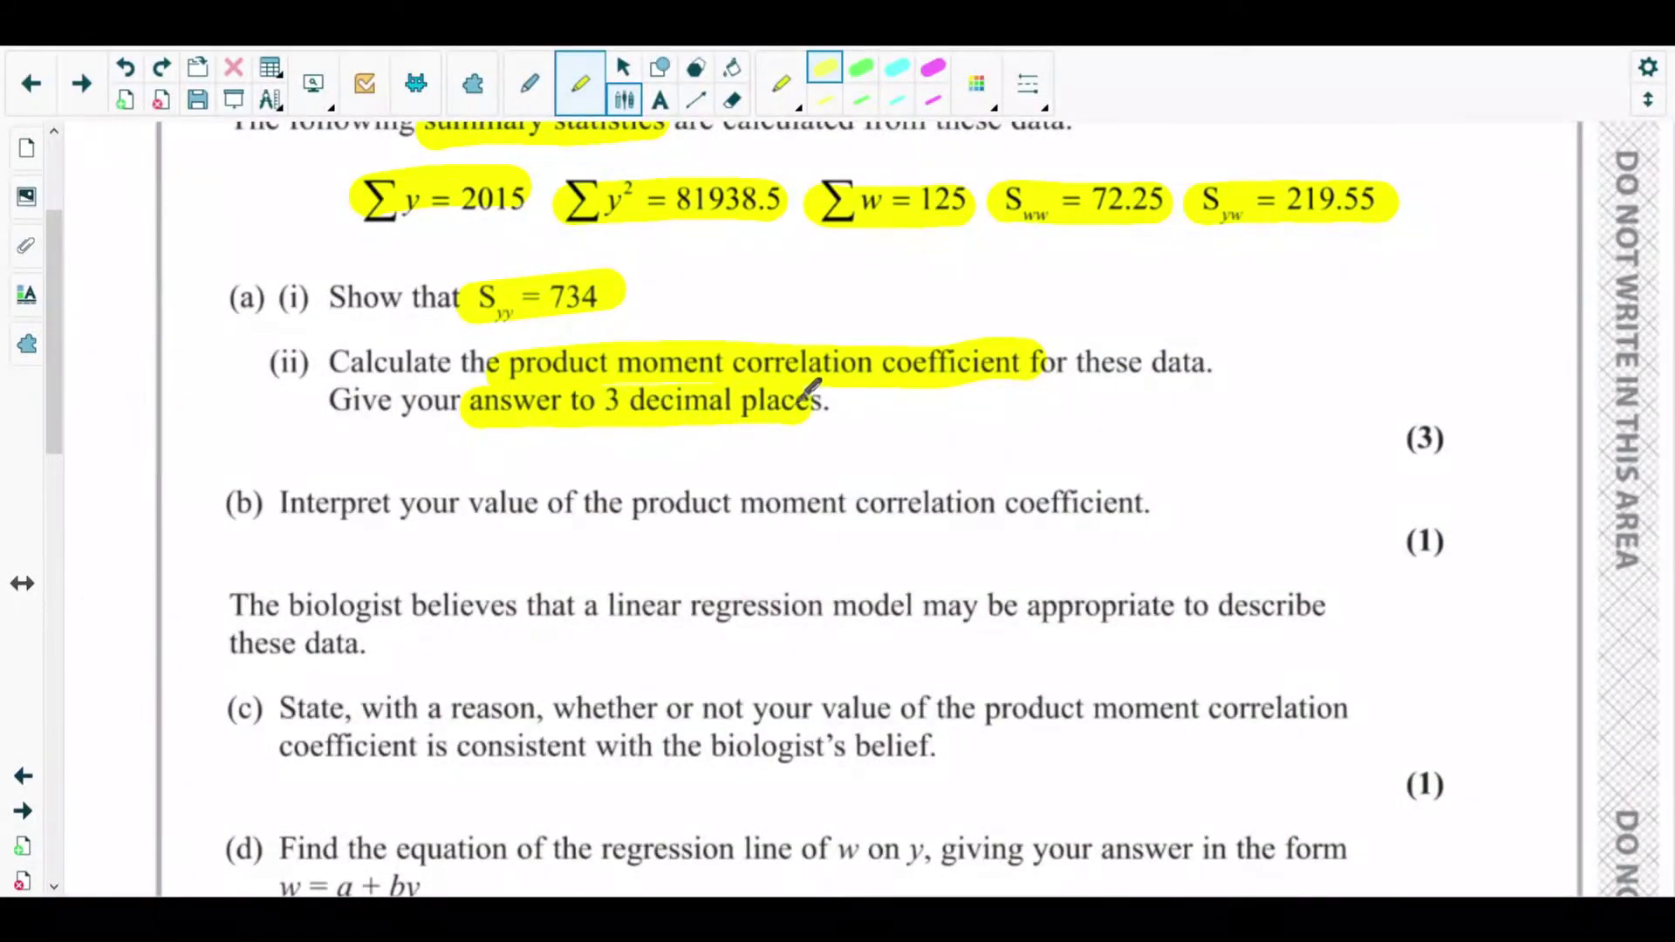
click(532, 85)
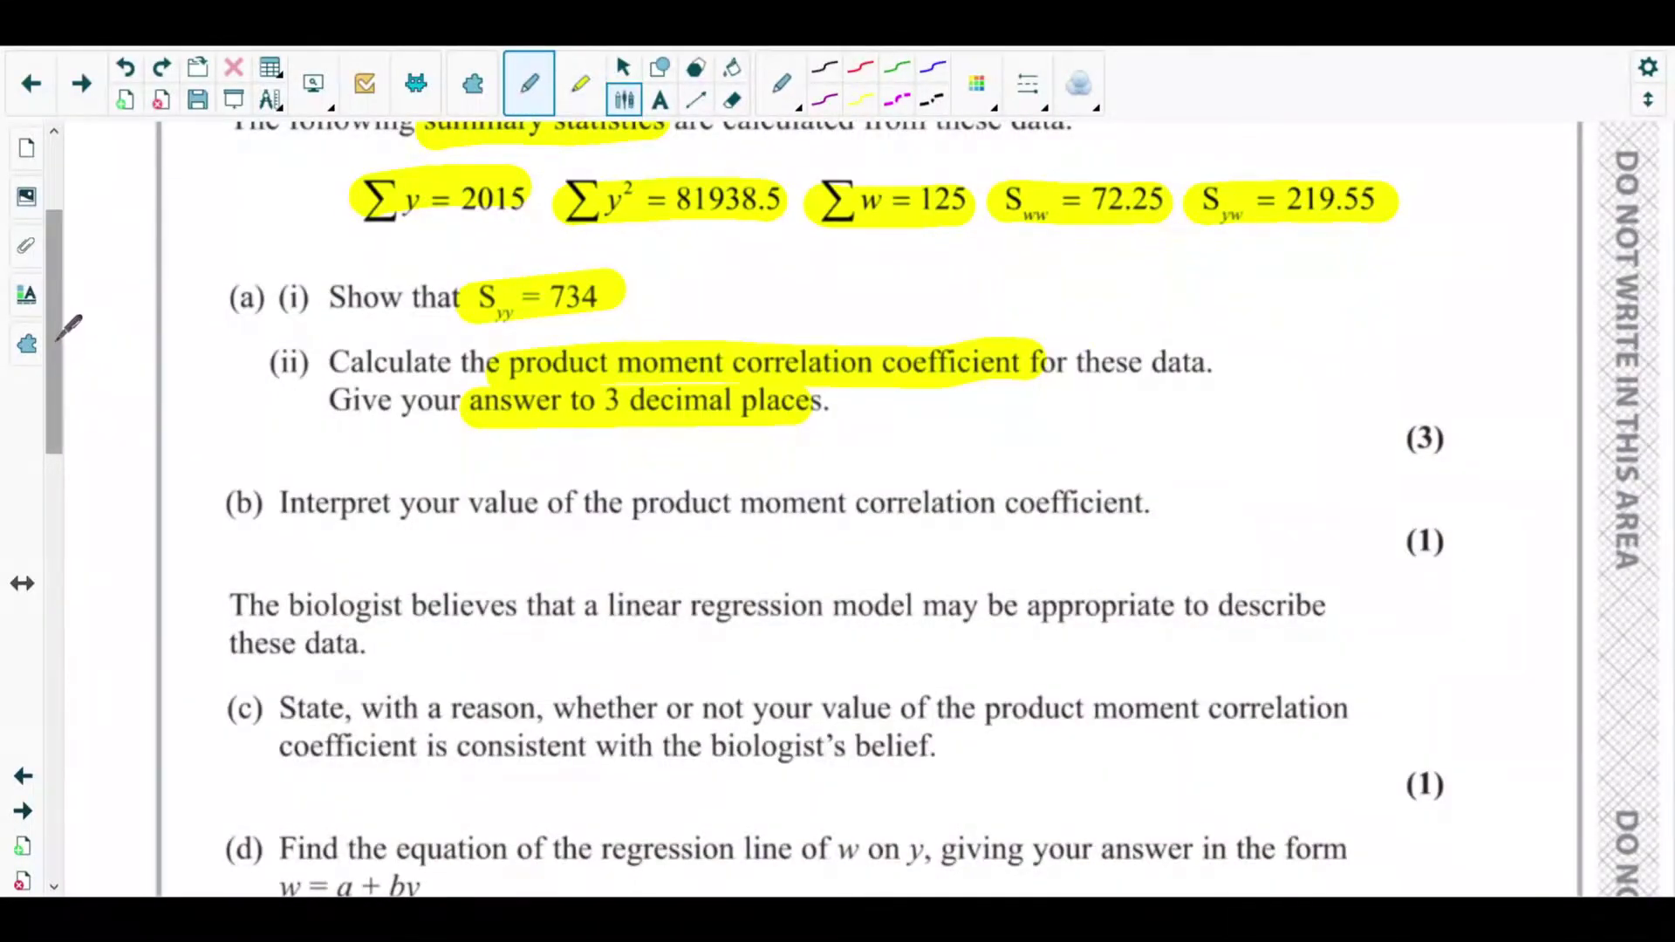
scroll(65, 349, down, 2)
Write 'ii) r =' below the 734 result, redrawing a misshapen bracket.
drag(58, 349, 56, 613)
click(335, 482)
mouse_move(336, 499)
mouse_down()
mouse_move(337, 525)
mouse_move(362, 529)
mouse_up()
click(362, 484)
drag(388, 472, 377, 541)
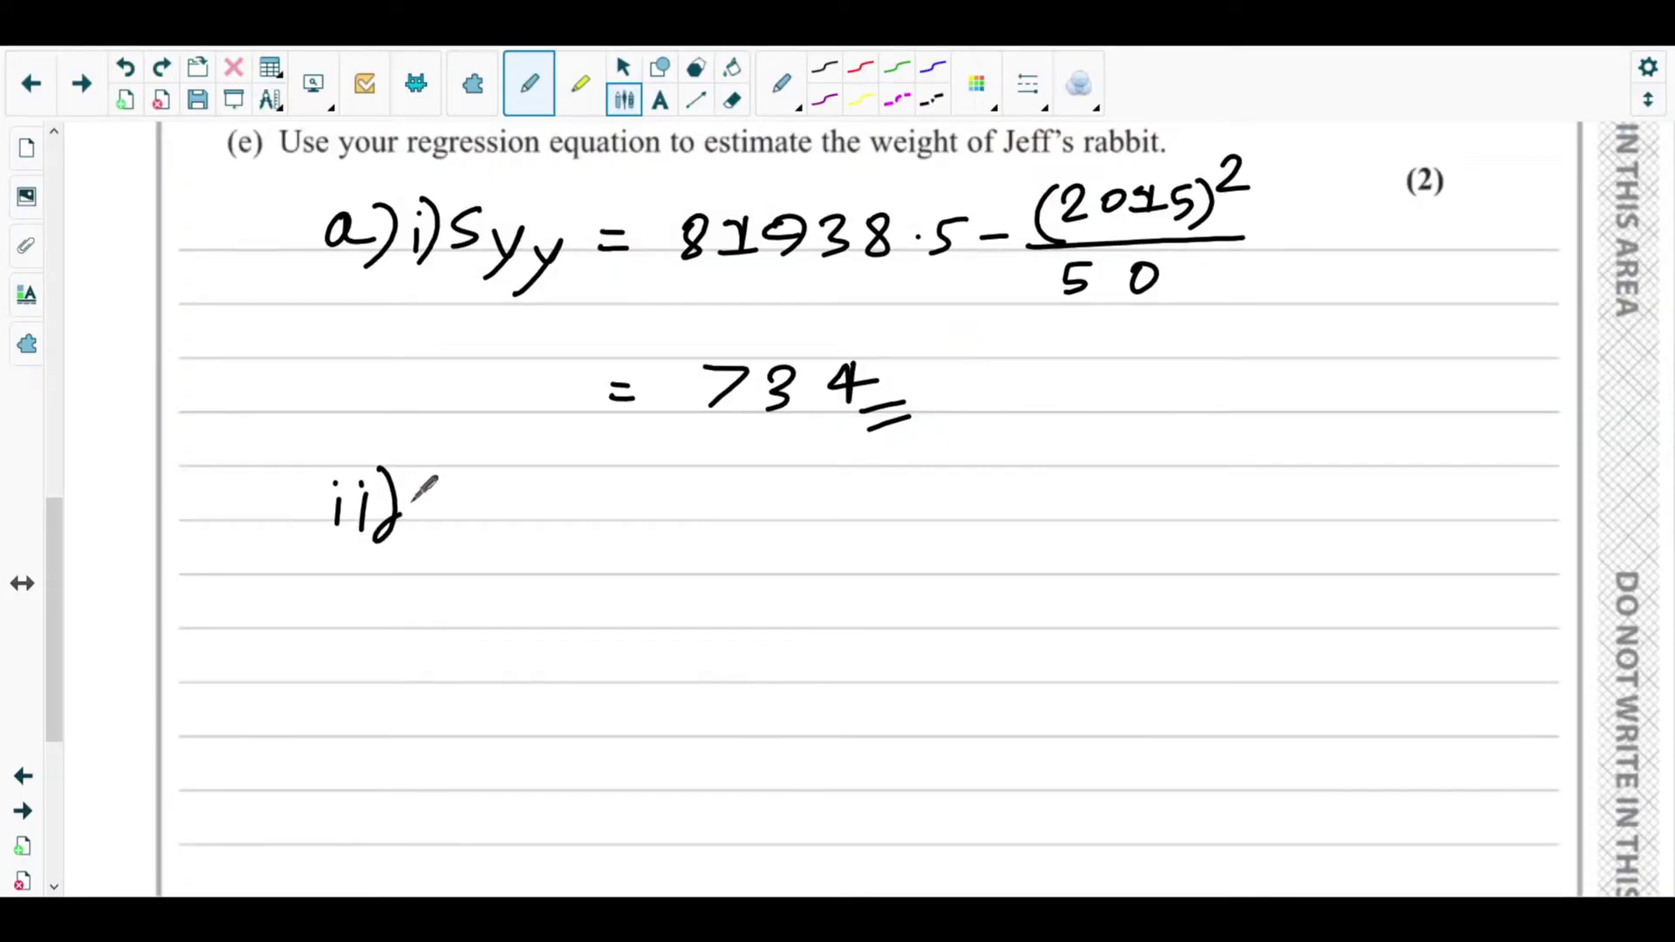
drag(382, 457, 393, 545)
drag(392, 460, 371, 548)
mouse_move(495, 492)
mouse_down()
mouse_move(526, 525)
mouse_move(537, 480)
mouse_move(646, 489)
mouse_up()
drag(617, 508, 647, 506)
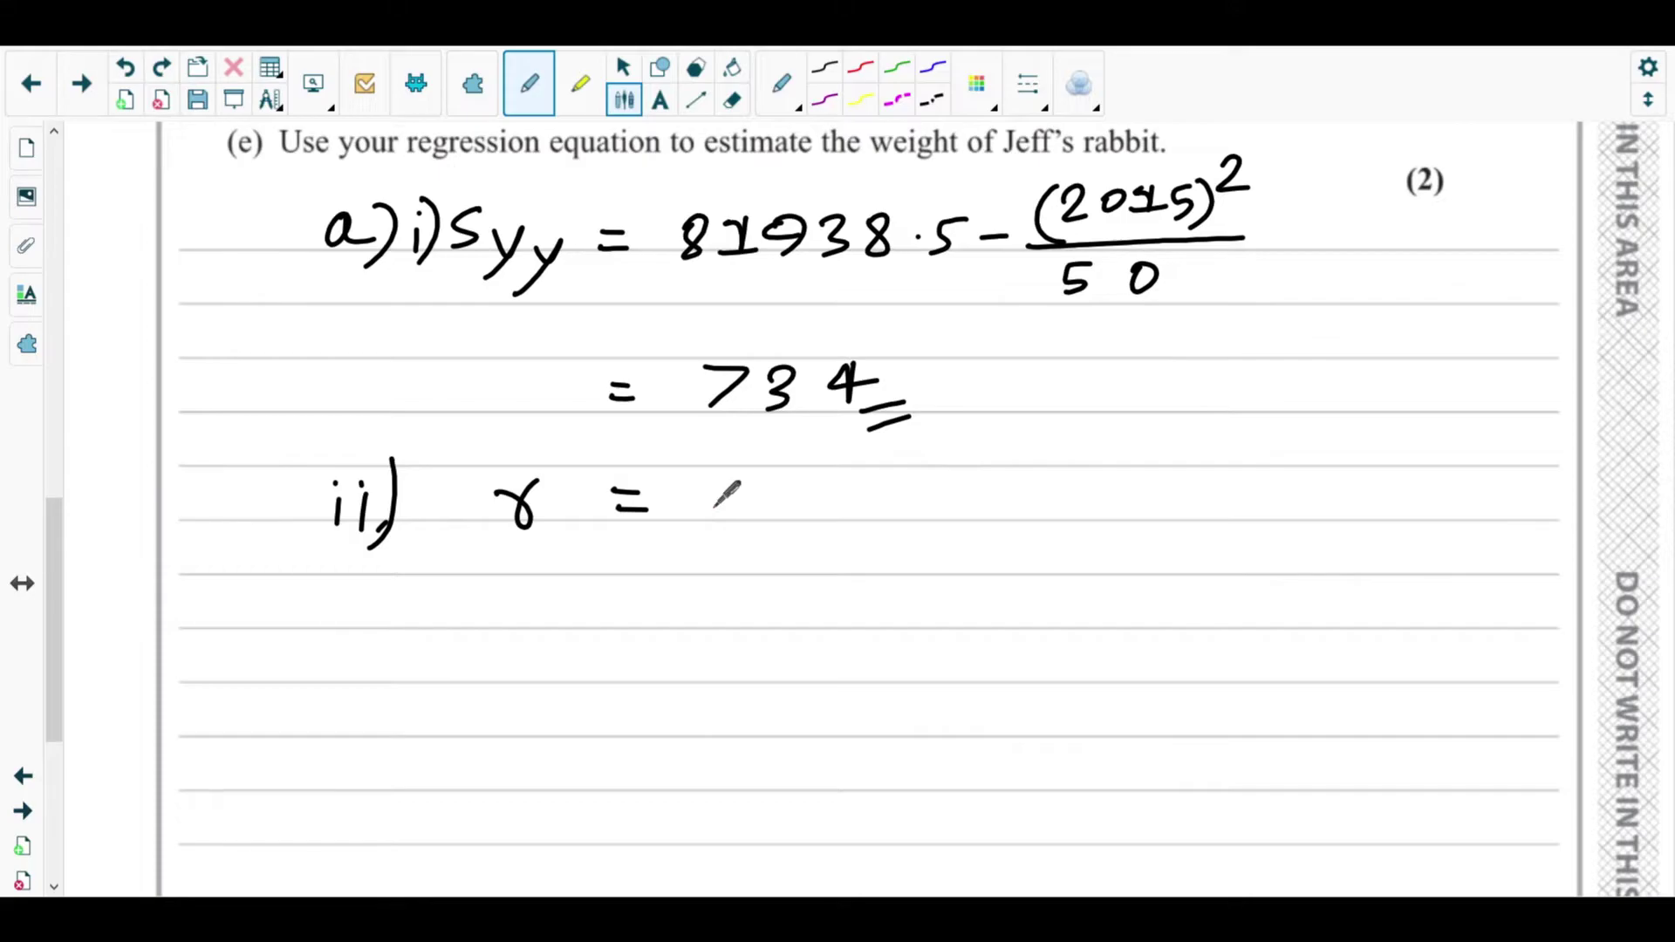
Write the numerator 219.55 over a fraction line with a square-root sign beneath.
drag(55, 555, 131, 523)
mouse_move(766, 433)
mouse_down()
mouse_move(790, 428)
mouse_move(804, 465)
mouse_up()
mouse_move(821, 433)
mouse_down()
mouse_move(818, 458)
mouse_move(800, 436)
mouse_move(873, 458)
mouse_up()
click(921, 436)
drag(947, 417, 939, 452)
mouse_move(950, 417)
mouse_down()
mouse_move(994, 419)
mouse_move(969, 460)
mouse_up()
drag(979, 419, 1008, 416)
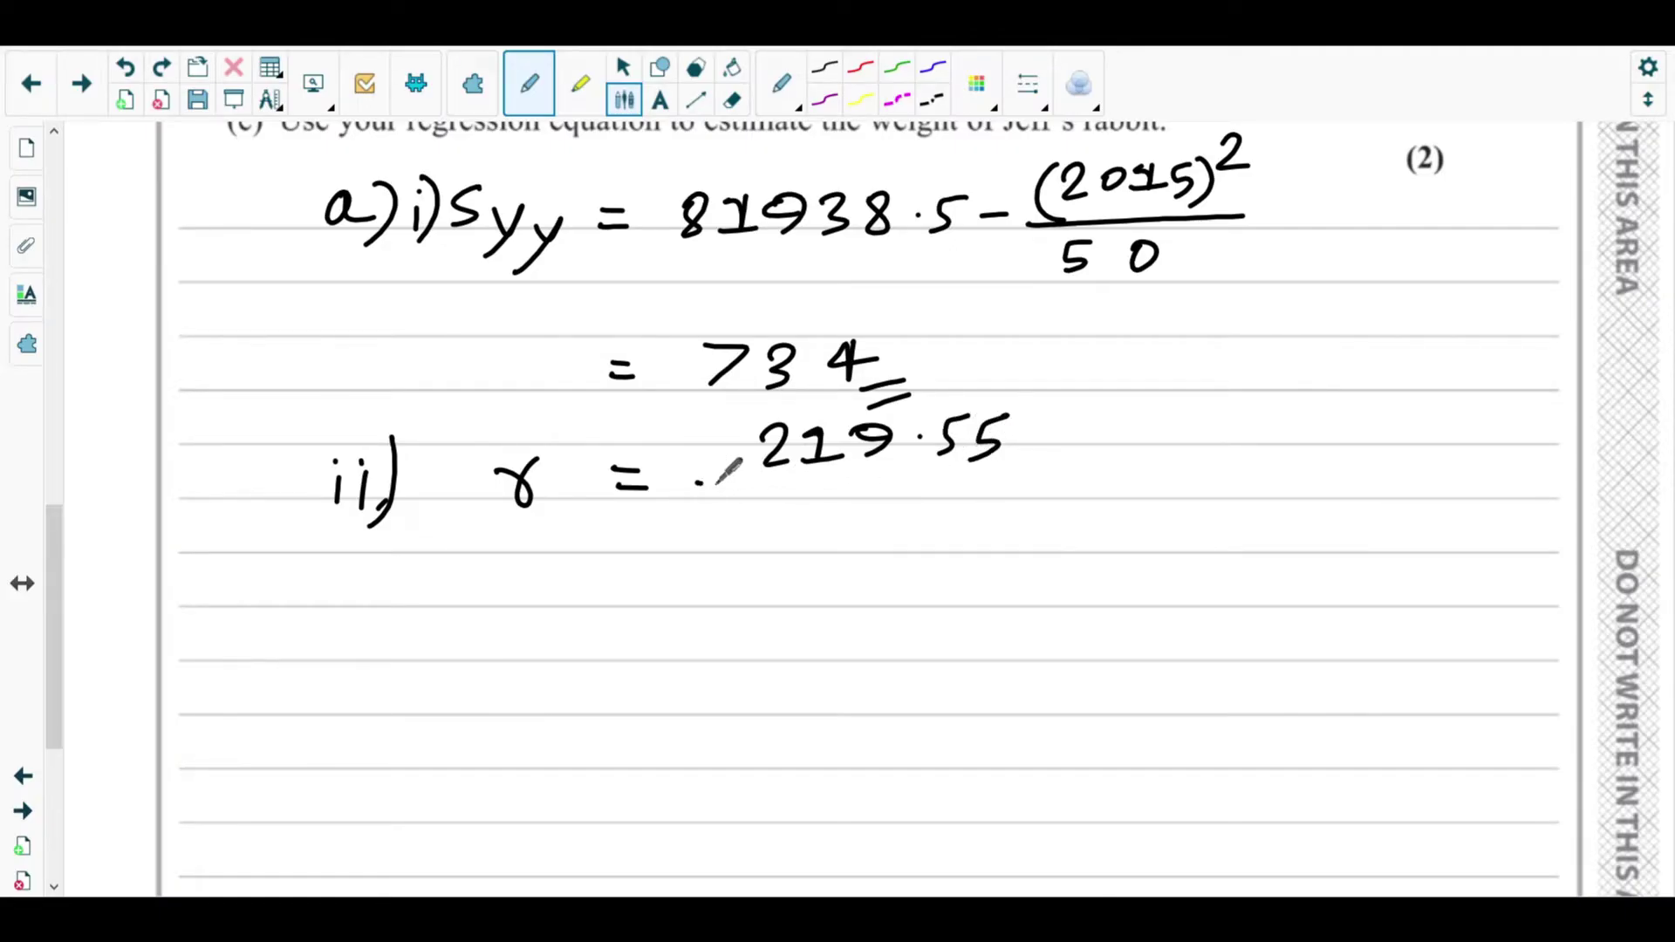
drag(698, 483, 1041, 493)
mouse_move(706, 561)
mouse_down()
mouse_move(711, 579)
mouse_move(881, 516)
mouse_move(1003, 521)
mouse_up()
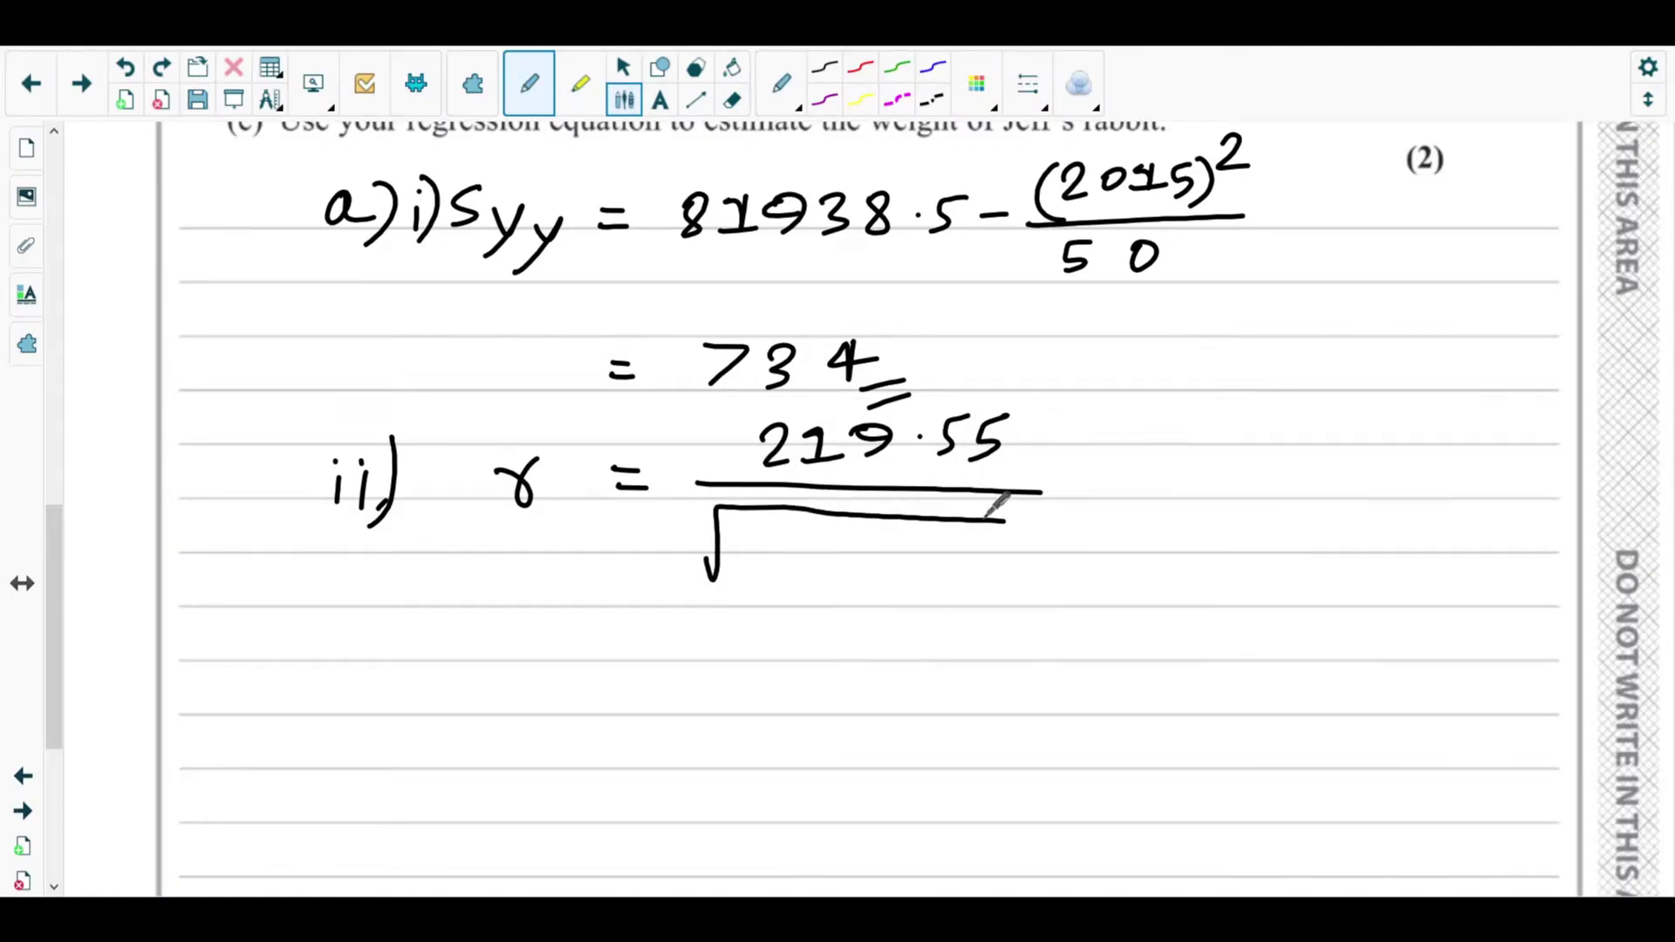
Write '734 ×' under the square root, undoing a mistaken digit.
drag(54, 528, 54, 519)
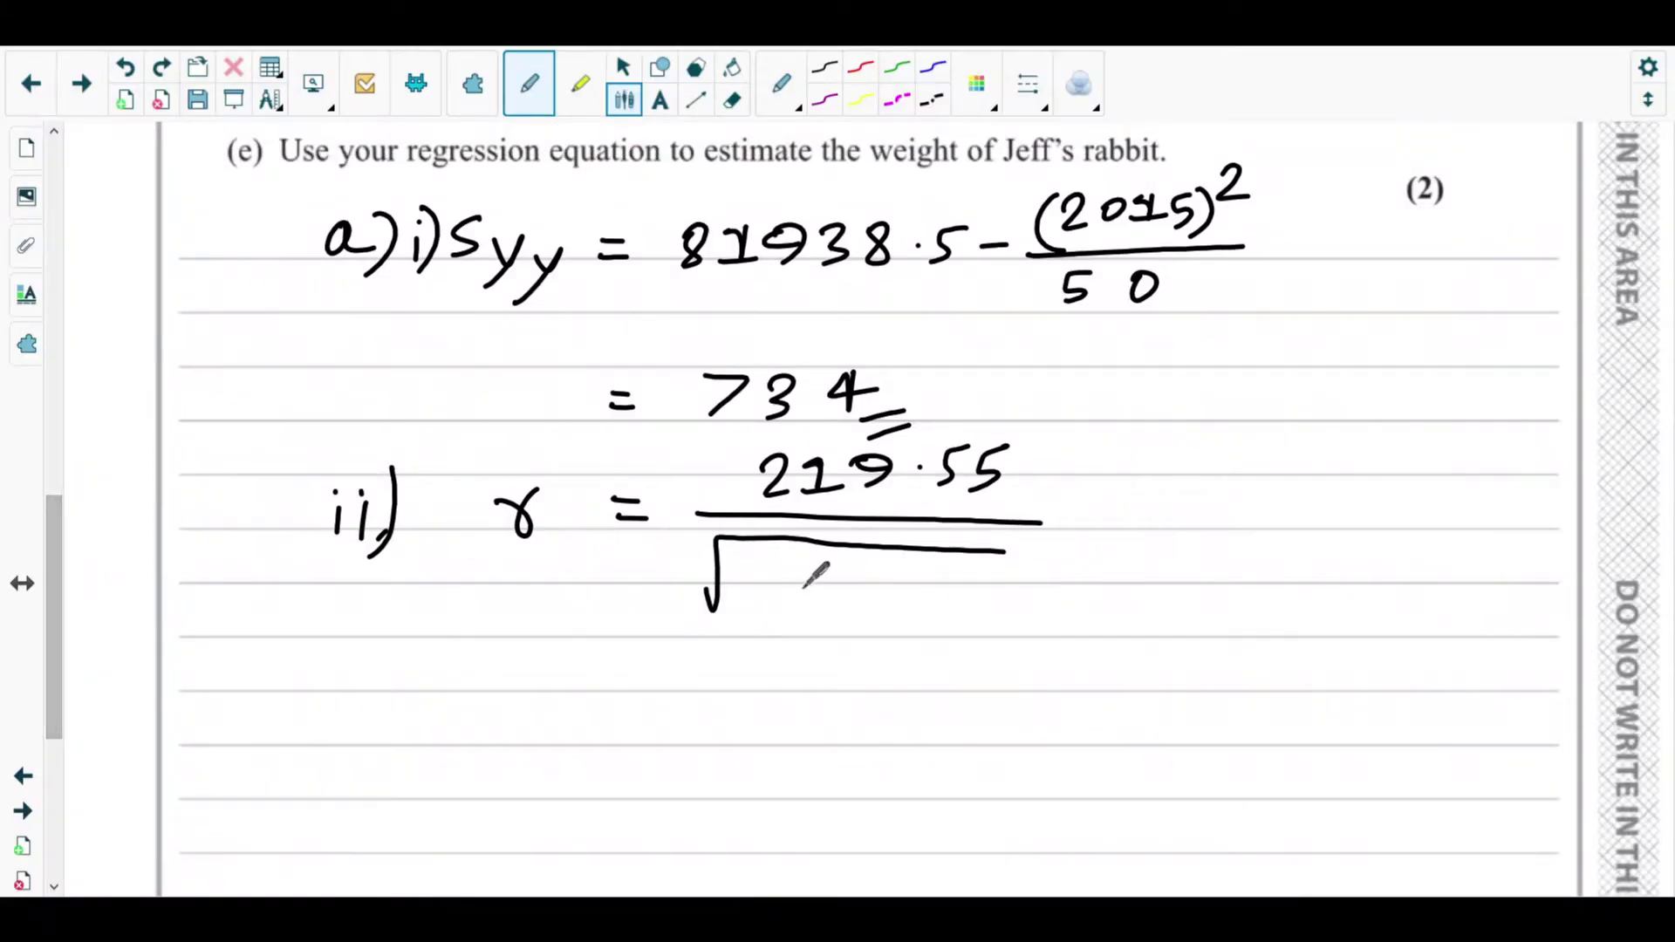
drag(766, 572, 766, 576)
key(ctrl+z)
drag(54, 523, 153, 266)
scroll(122, 427, down, 10)
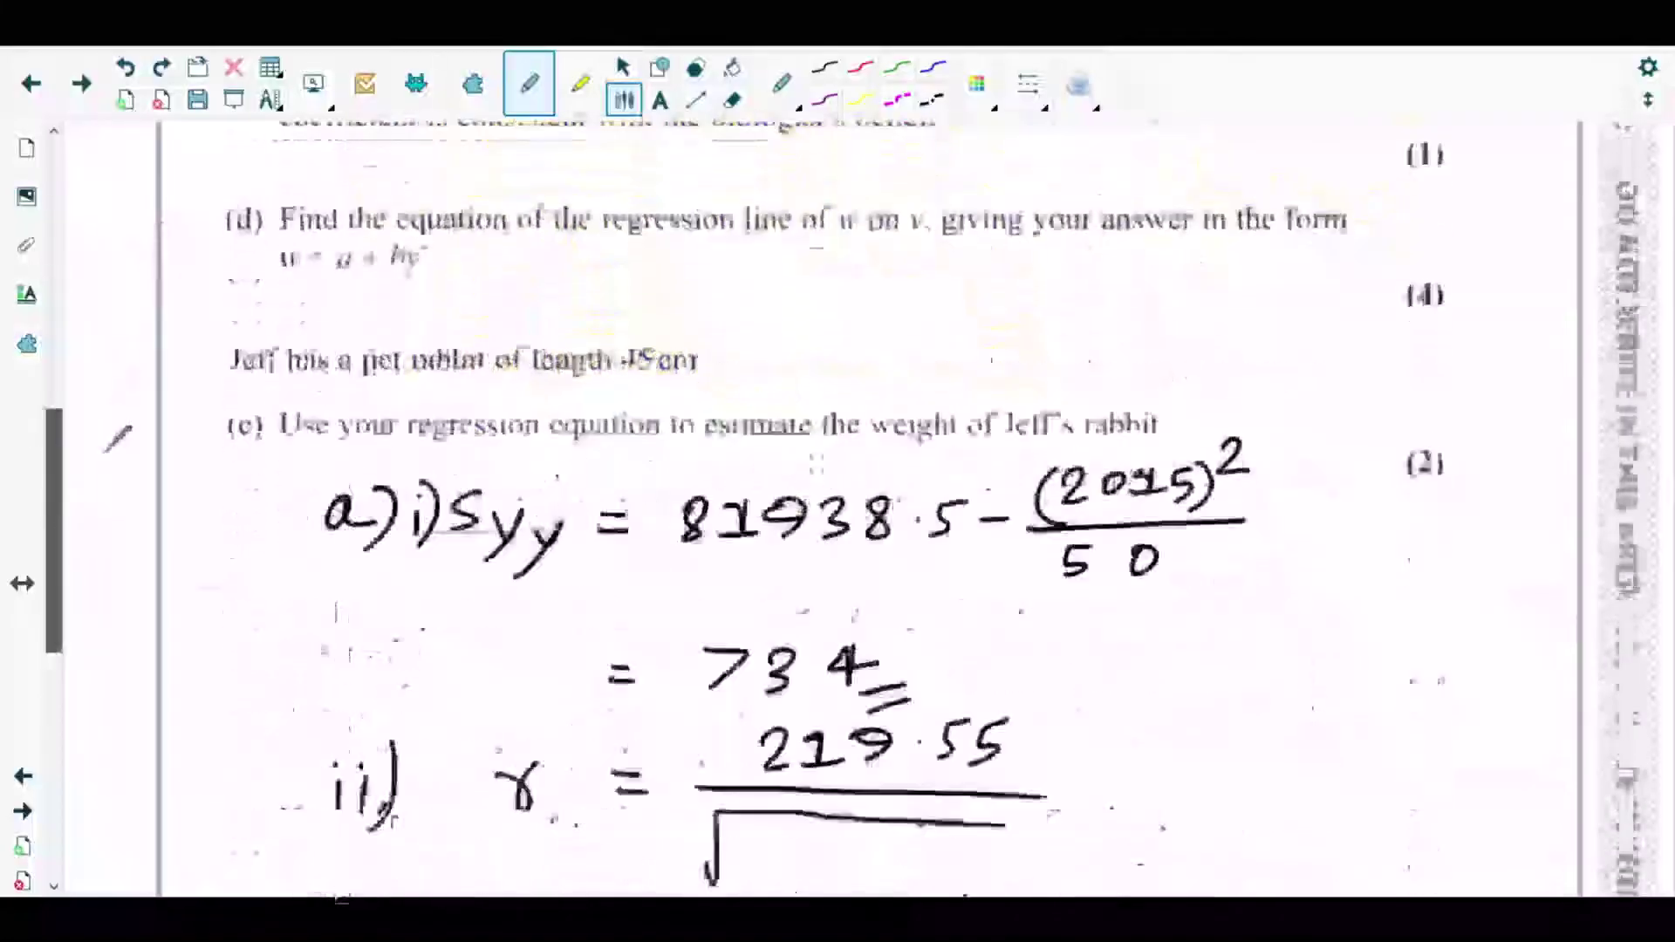
mouse_move(752, 479)
mouse_down()
mouse_move(799, 478)
mouse_move(760, 519)
mouse_move(840, 519)
mouse_move(848, 501)
mouse_up()
mouse_move(877, 477)
mouse_down()
mouse_move(912, 513)
mouse_move(873, 517)
mouse_up()
drag(67, 553, 161, 484)
scroll(162, 484, down, 3)
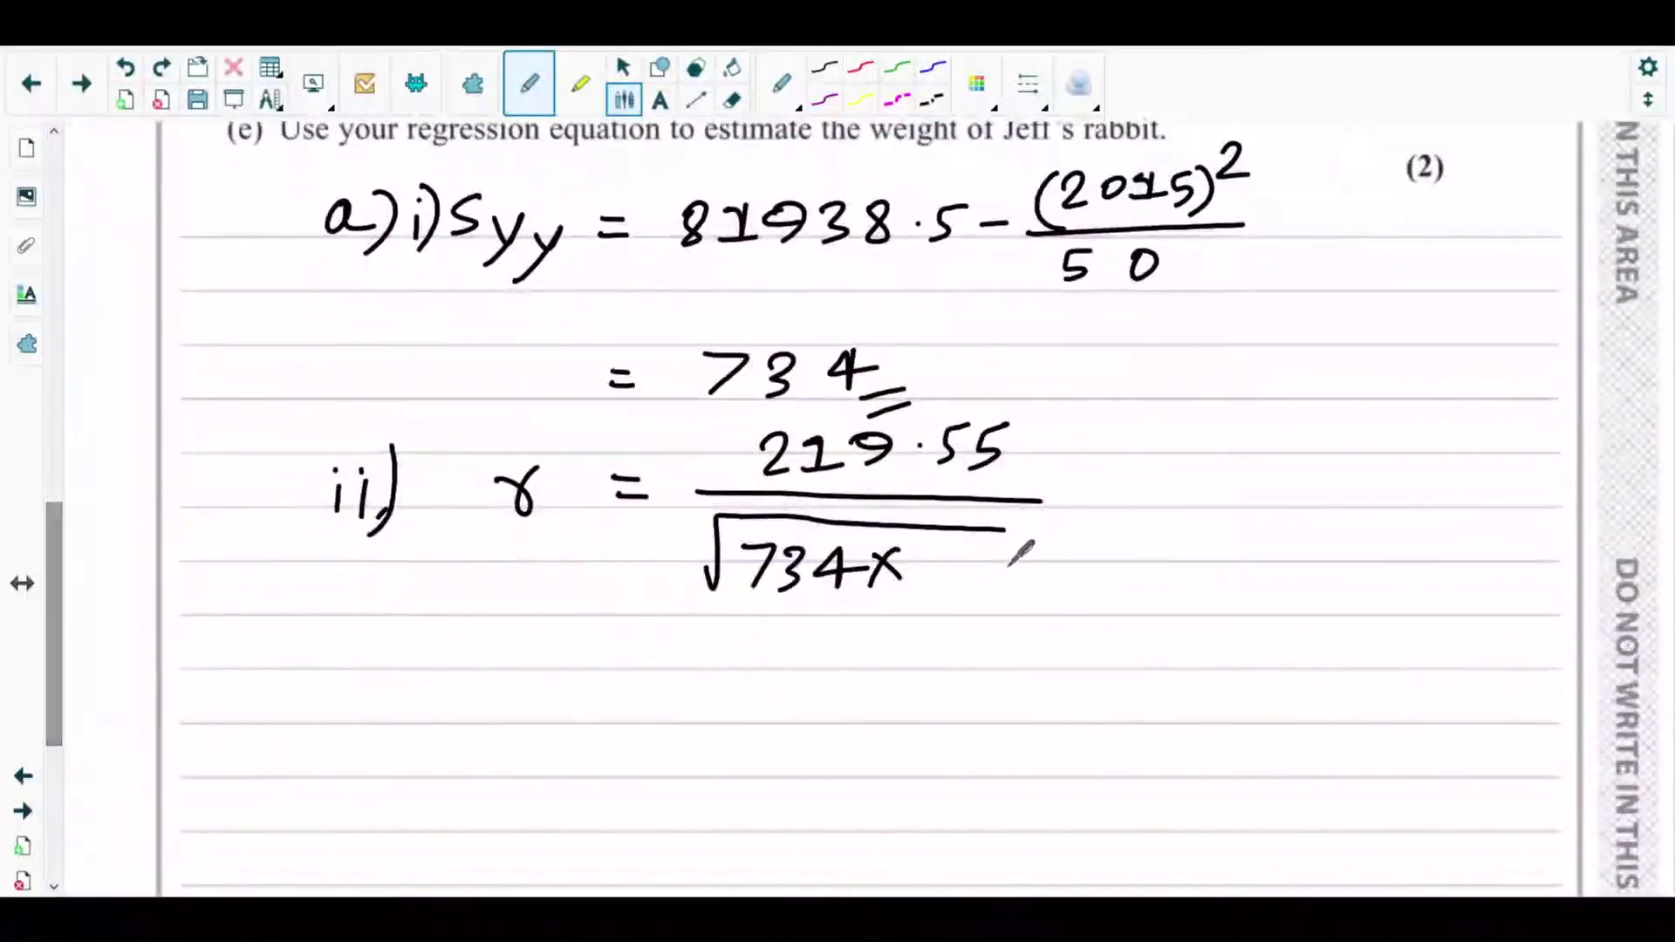
drag(925, 563, 954, 588)
click(972, 560)
Finish the root with 72.25, extend its bar, and begin '⇒ r =' below.
drag(54, 532, 180, 200)
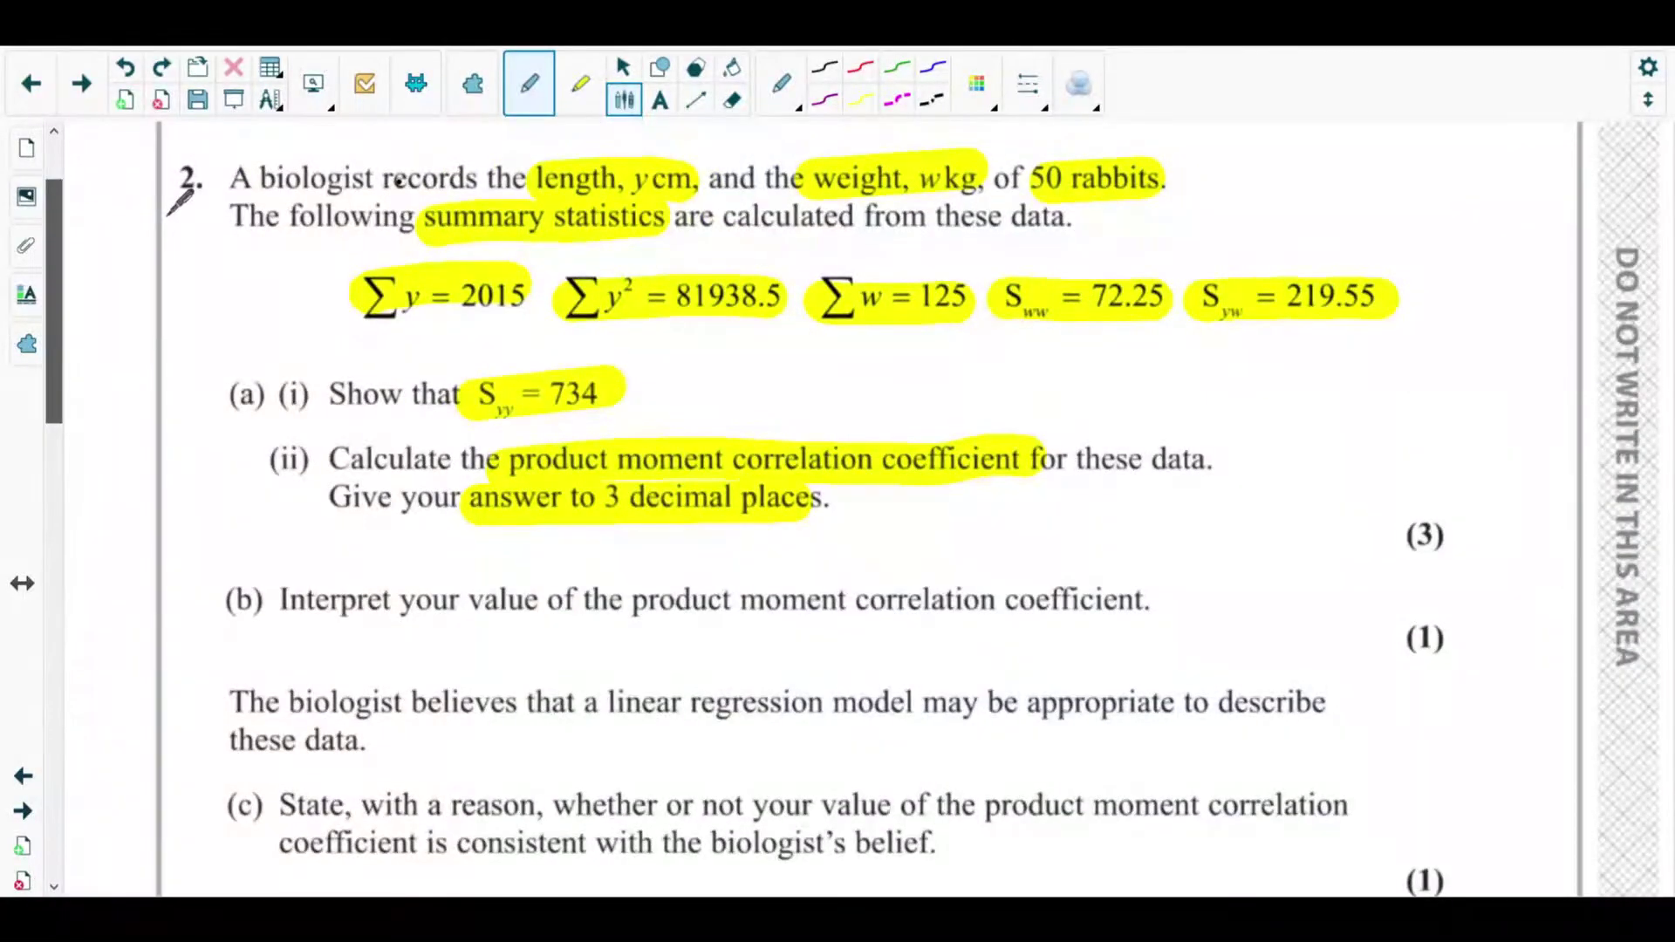
scroll(153, 410, down, 10)
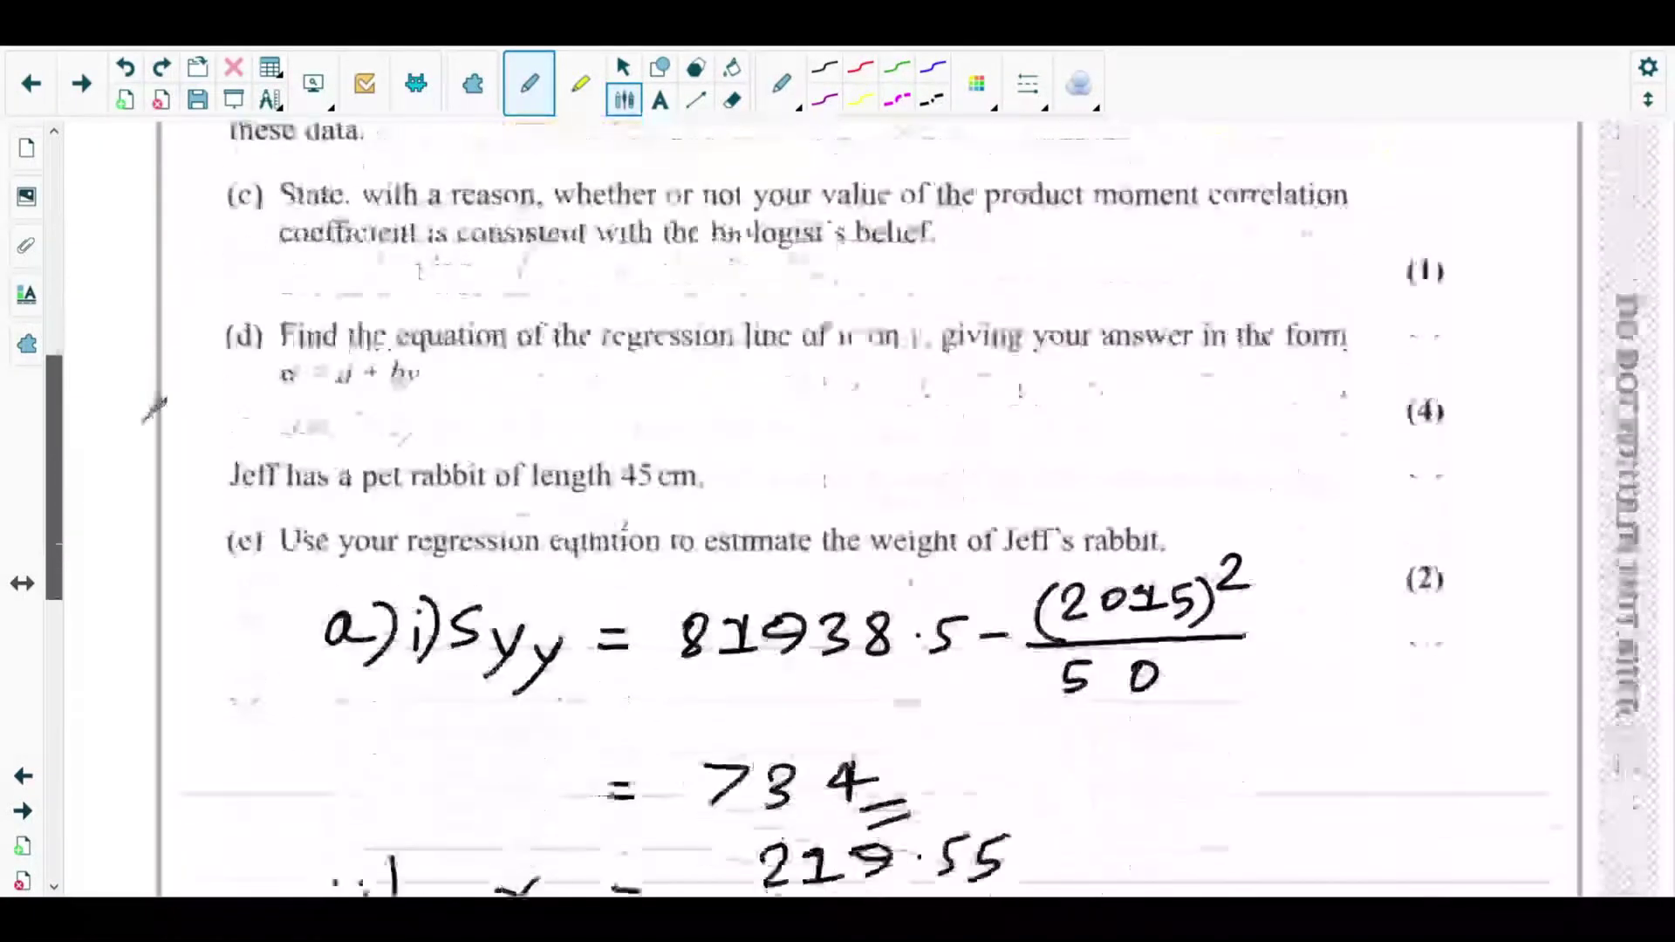
scroll(153, 410, down, 5)
mouse_move(921, 567)
mouse_down()
mouse_move(970, 570)
mouse_move(942, 609)
mouse_up()
mouse_move(979, 574)
mouse_down()
mouse_move(1006, 602)
mouse_move(1060, 605)
mouse_up()
click(1017, 600)
drag(986, 551, 1087, 551)
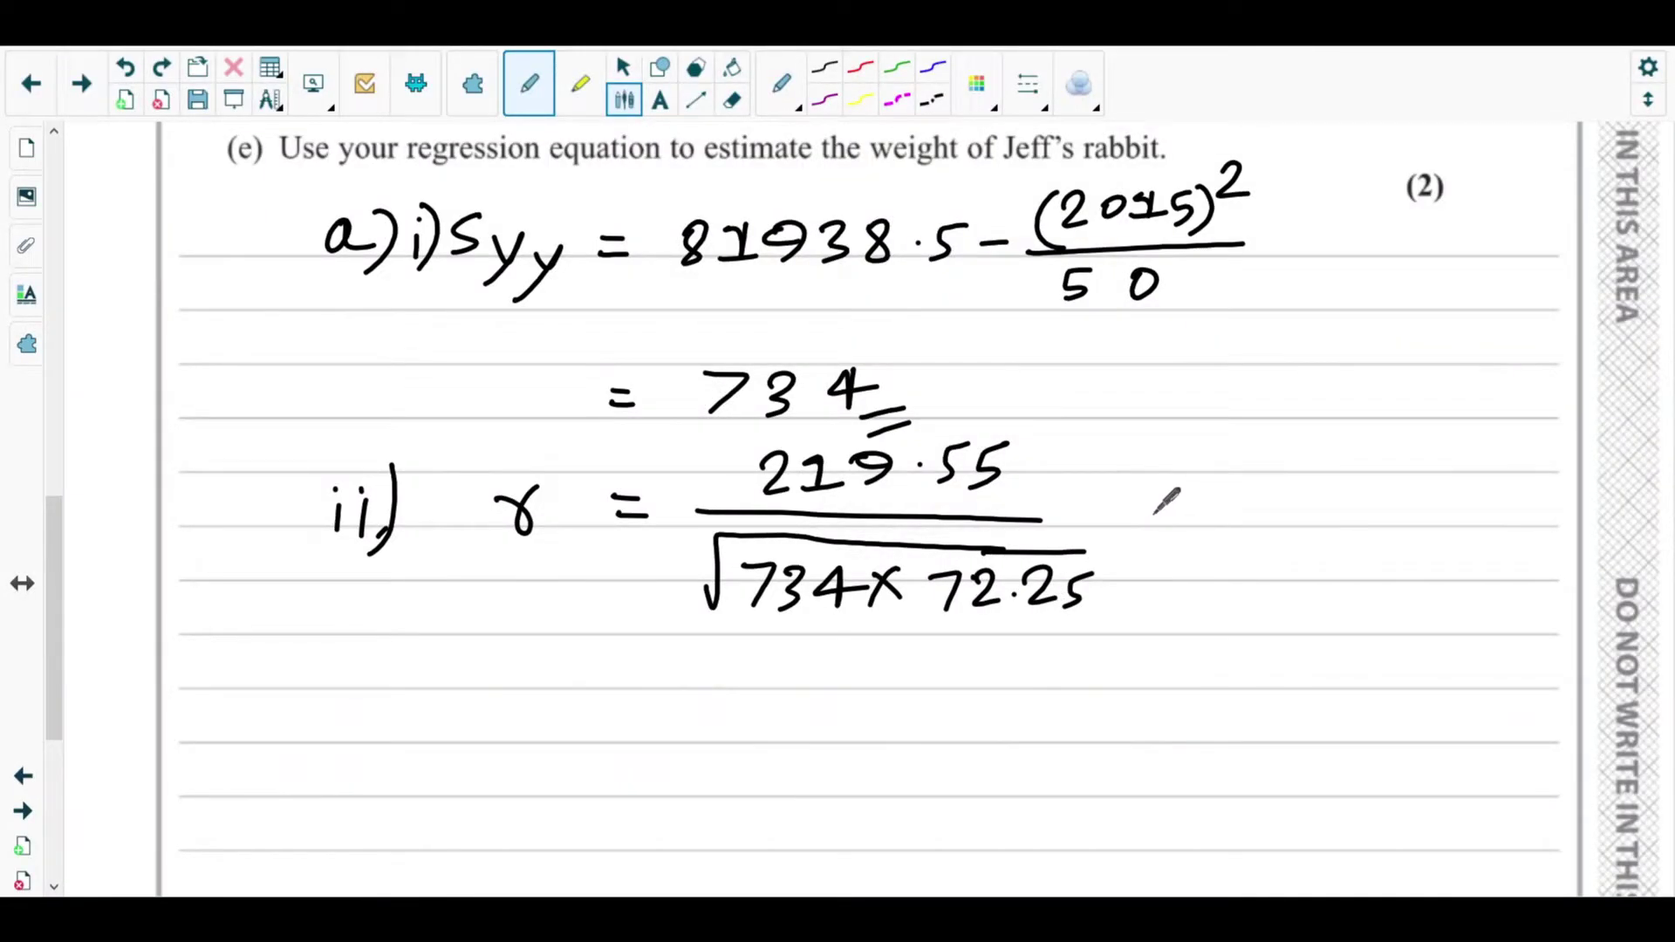
scroll(69, 580, down, 2)
drag(545, 576, 573, 574)
mouse_move(546, 588)
mouse_down()
mouse_move(588, 586)
mouse_move(590, 607)
mouse_move(670, 572)
mouse_up()
Complete the line '⇒ r = 0.95338…'.
drag(708, 578, 733, 591)
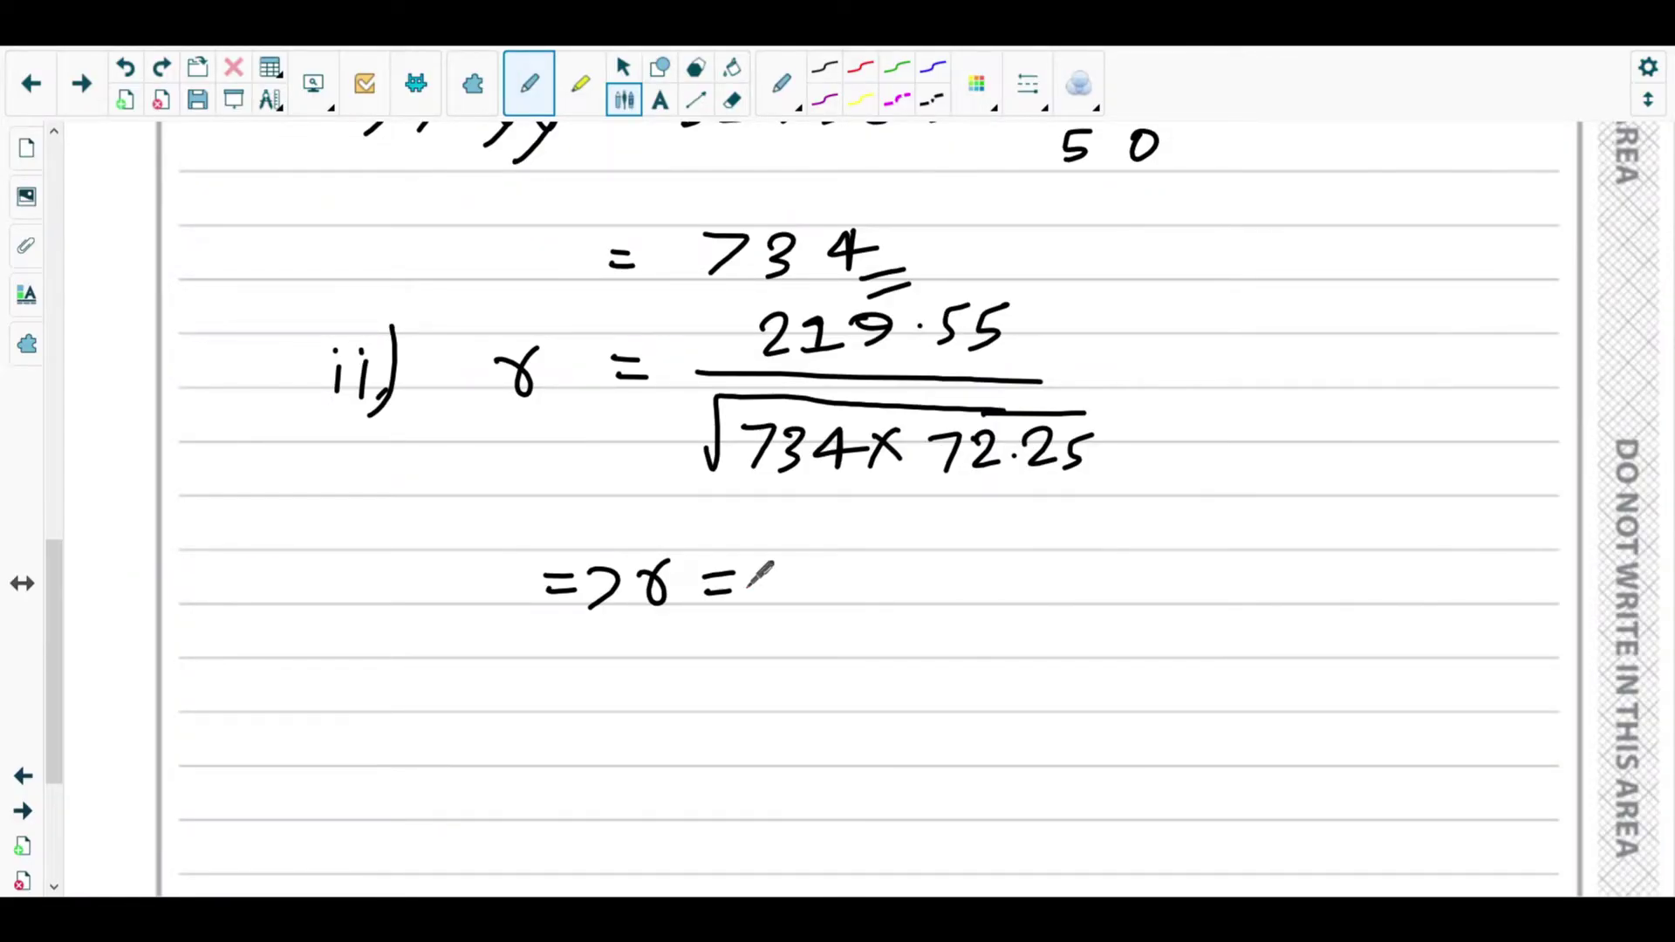
drag(54, 559, 54, 575)
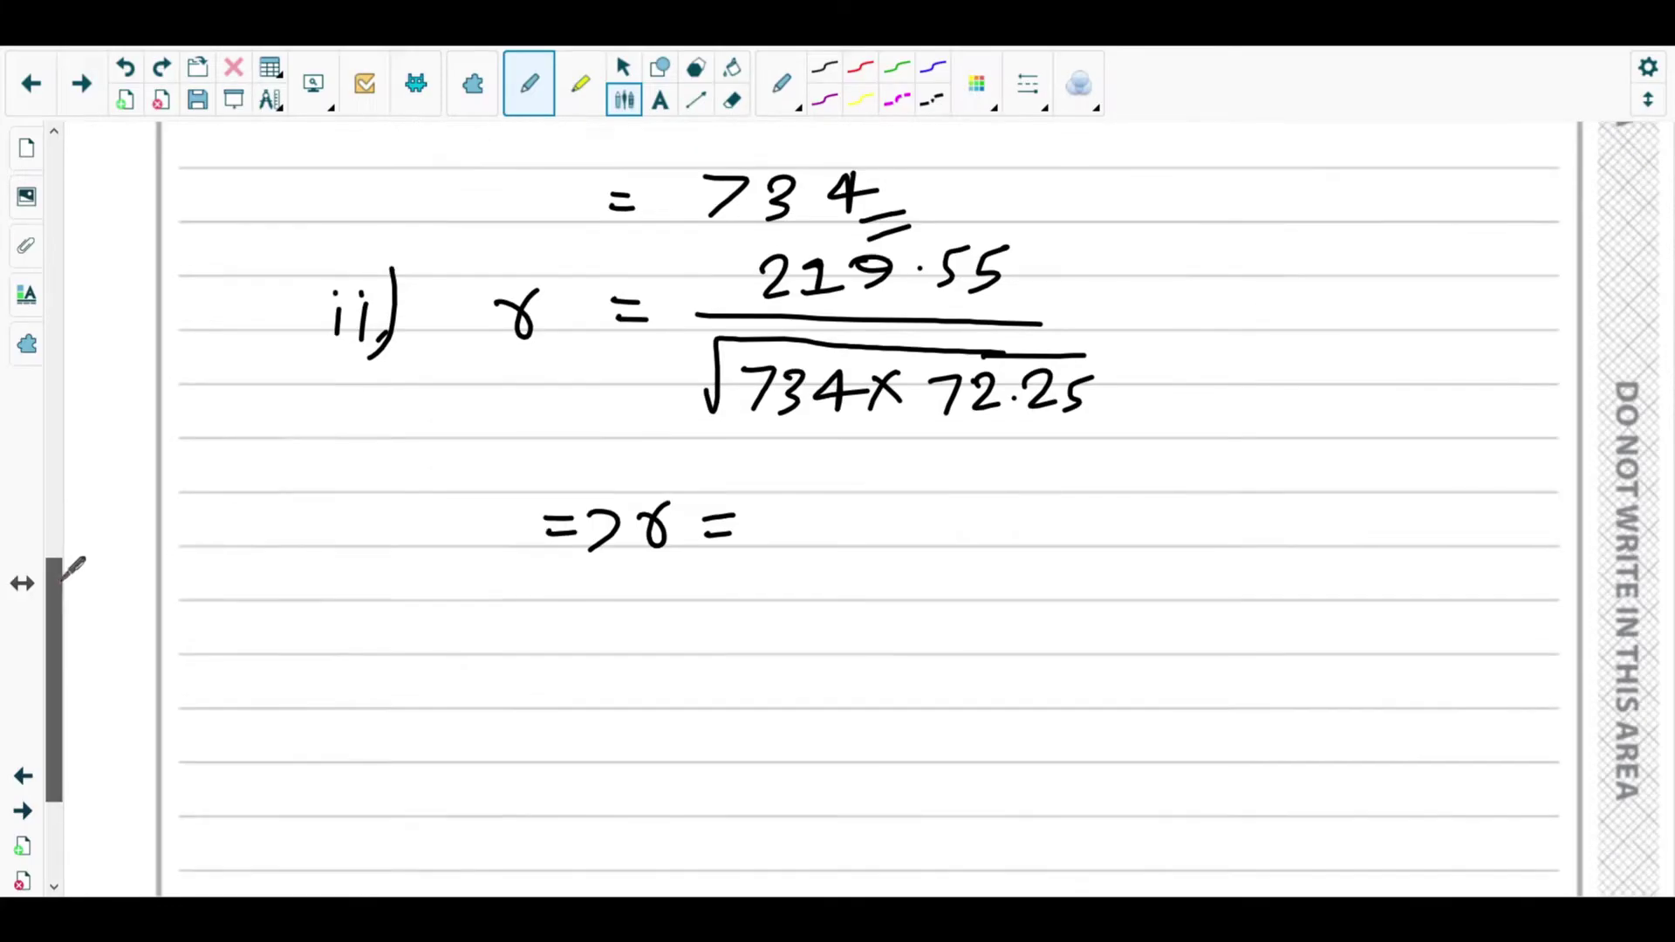
mouse_move(812, 504)
mouse_down()
mouse_move(792, 530)
mouse_move(811, 506)
mouse_move(890, 515)
mouse_move(886, 534)
mouse_up()
click(837, 527)
drag(969, 476, 936, 528)
mouse_move(1012, 480)
mouse_down()
mouse_move(1004, 532)
mouse_move(1063, 491)
mouse_move(1039, 537)
mouse_up()
mouse_move(1104, 482)
mouse_down()
mouse_move(1172, 527)
mouse_move(1206, 525)
mouse_up()
click(1126, 524)
Write 'So, r ≈ 0.953 (3 s.f.)' on the line below.
mouse_move(573, 604)
mouse_down()
mouse_move(522, 653)
mouse_move(695, 613)
mouse_move(749, 625)
mouse_move(735, 639)
mouse_move(802, 616)
mouse_move(897, 623)
mouse_move(873, 651)
mouse_up()
click(831, 639)
mouse_move(958, 608)
mouse_down()
mouse_move(932, 643)
mouse_move(992, 627)
mouse_move(977, 650)
mouse_up()
drag(1110, 607, 1113, 652)
drag(1188, 604, 1160, 652)
click(1209, 635)
drag(1252, 586, 1239, 646)
mouse_move(1226, 621)
mouse_down()
mouse_move(1303, 611)
mouse_move(1272, 663)
mouse_up()
drag(1275, 615, 1256, 642)
drag(1091, 587, 1087, 674)
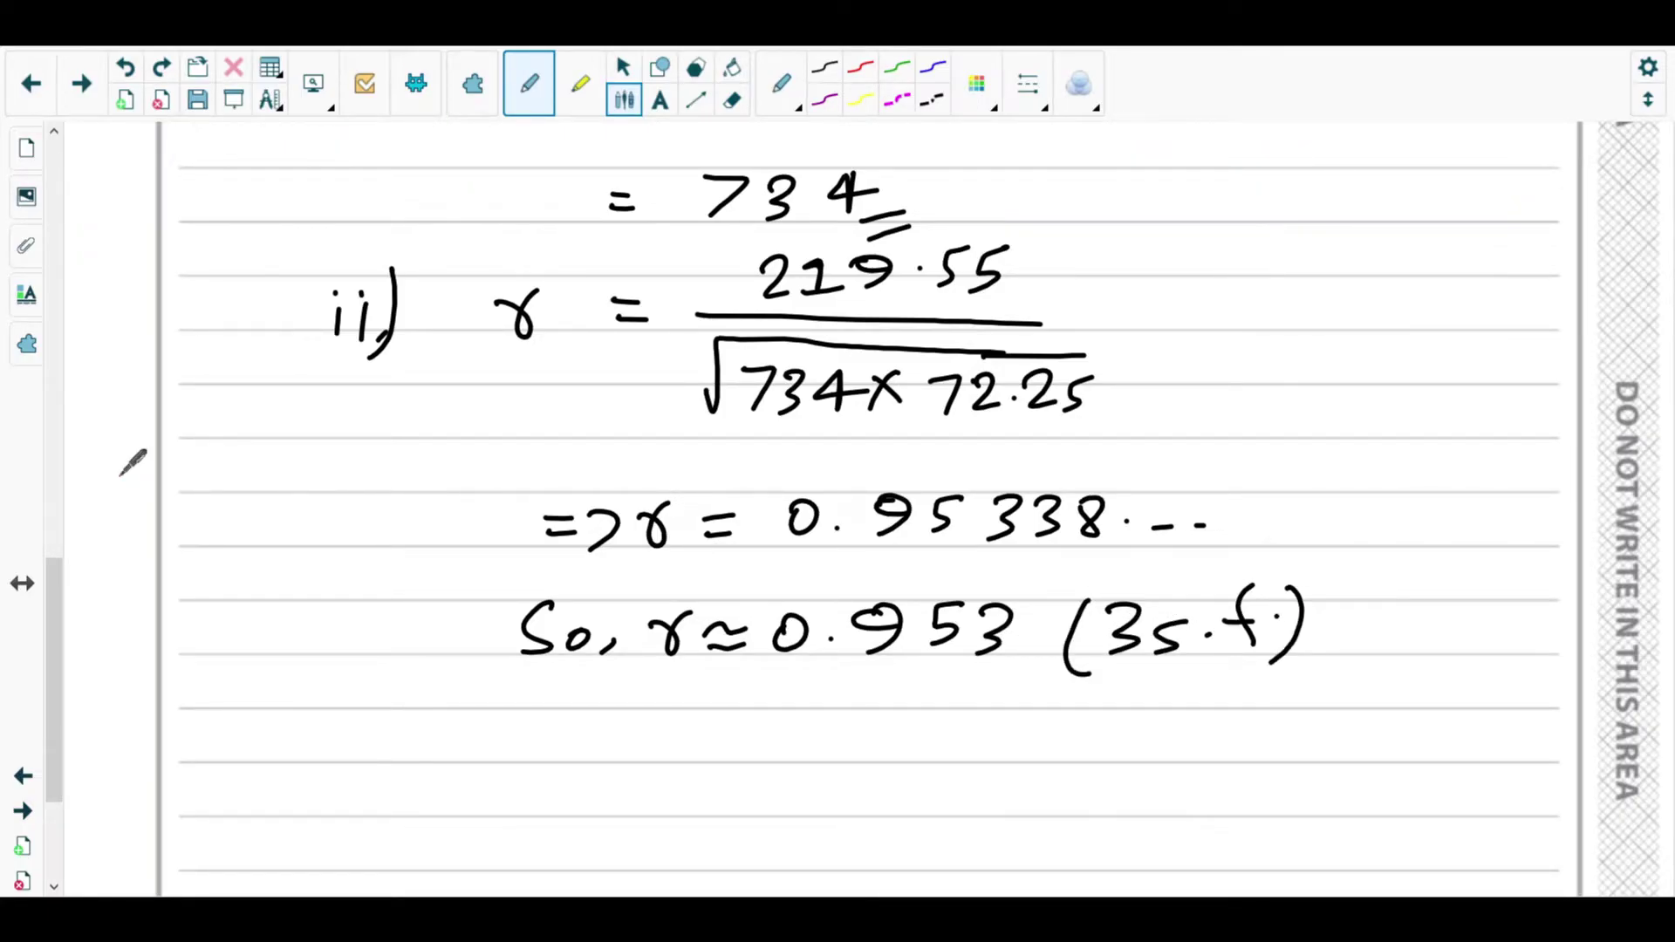
Jump to a page near the document's end through the thumbnails.
click(24, 146)
drag(190, 253, 190, 773)
click(136, 698)
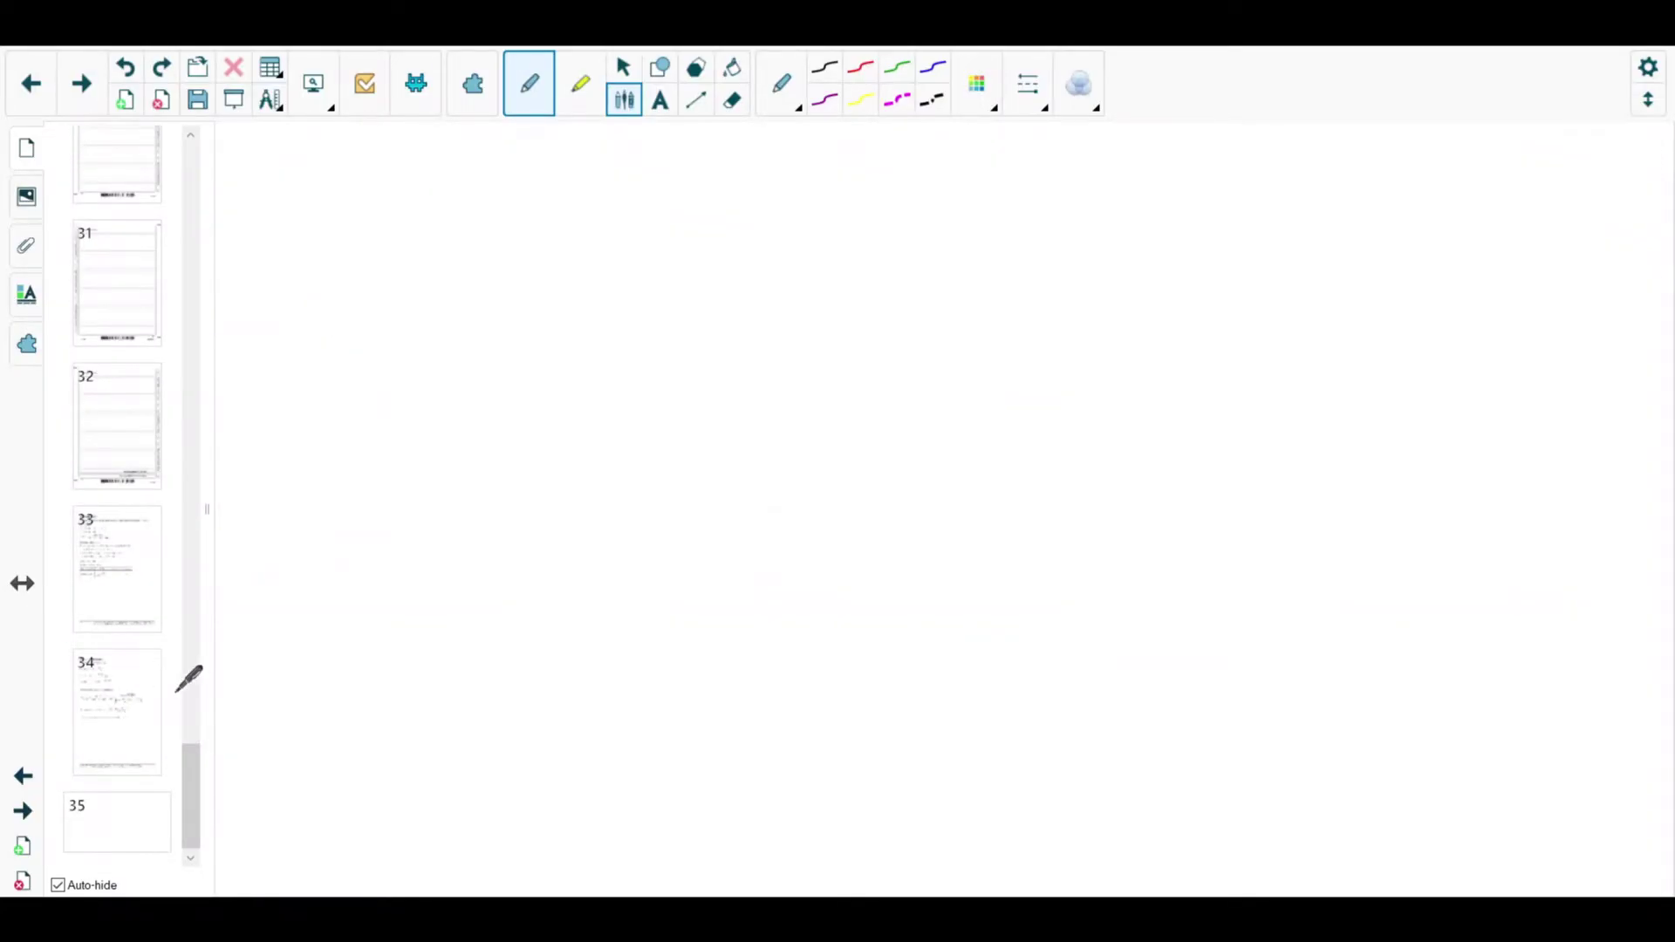
On the Statistics S1 formula page, pen-mark the r of the product moment correlation formula.
click(458, 513)
click(26, 147)
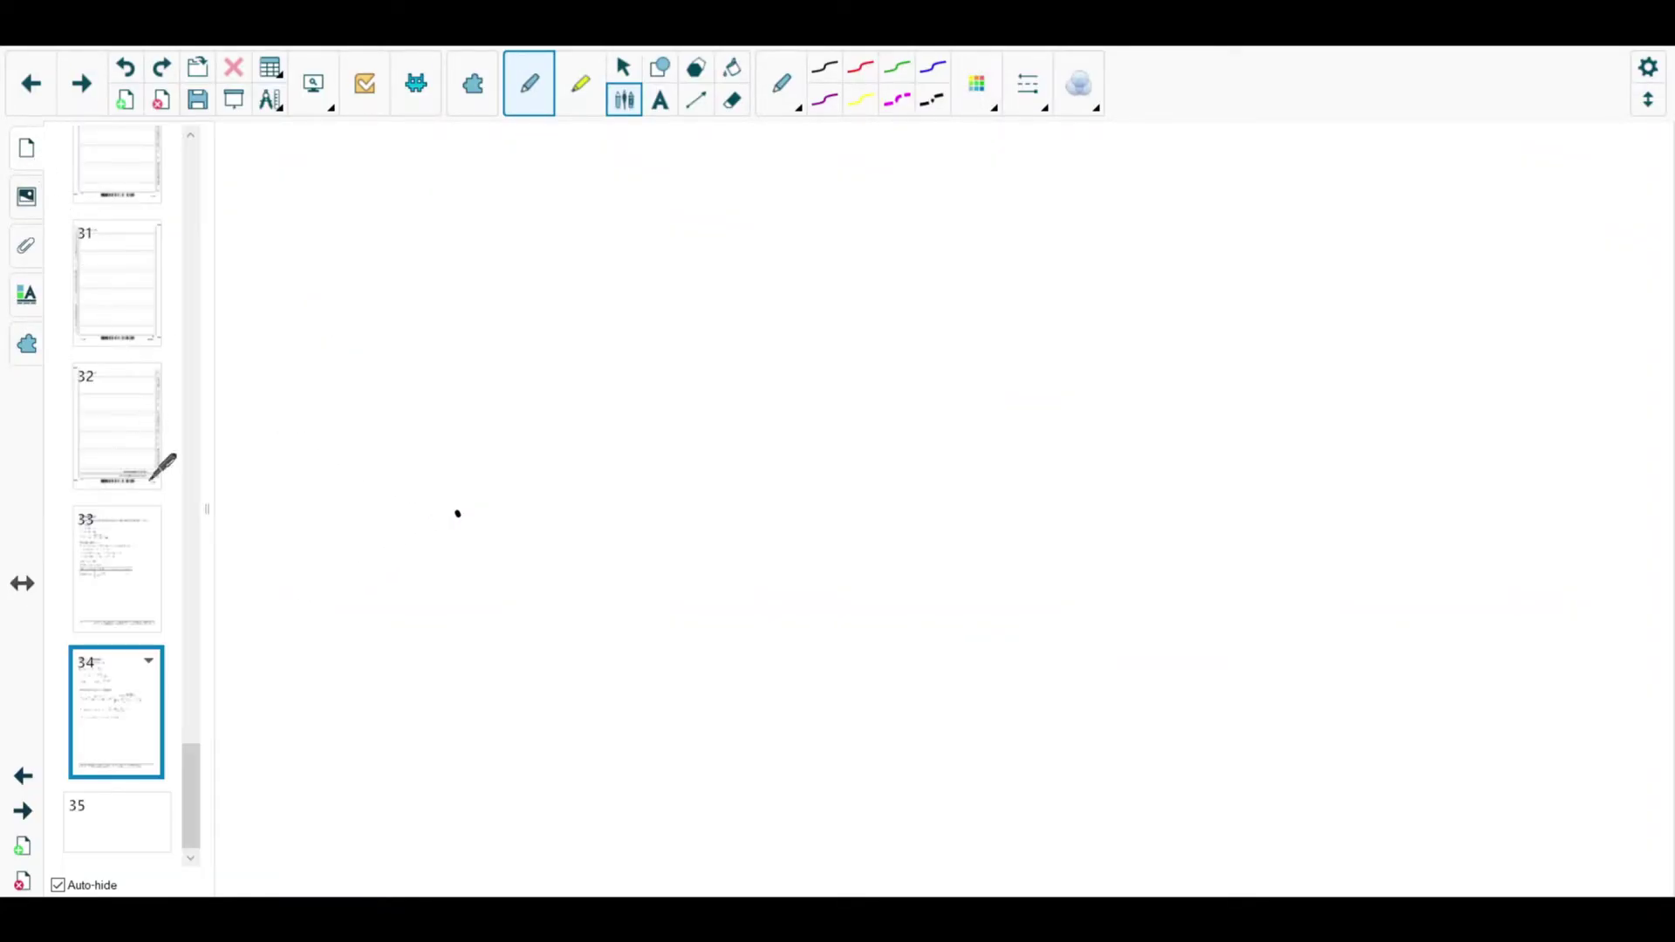
key(Page_Down)
scroll(83, 366, down, 8)
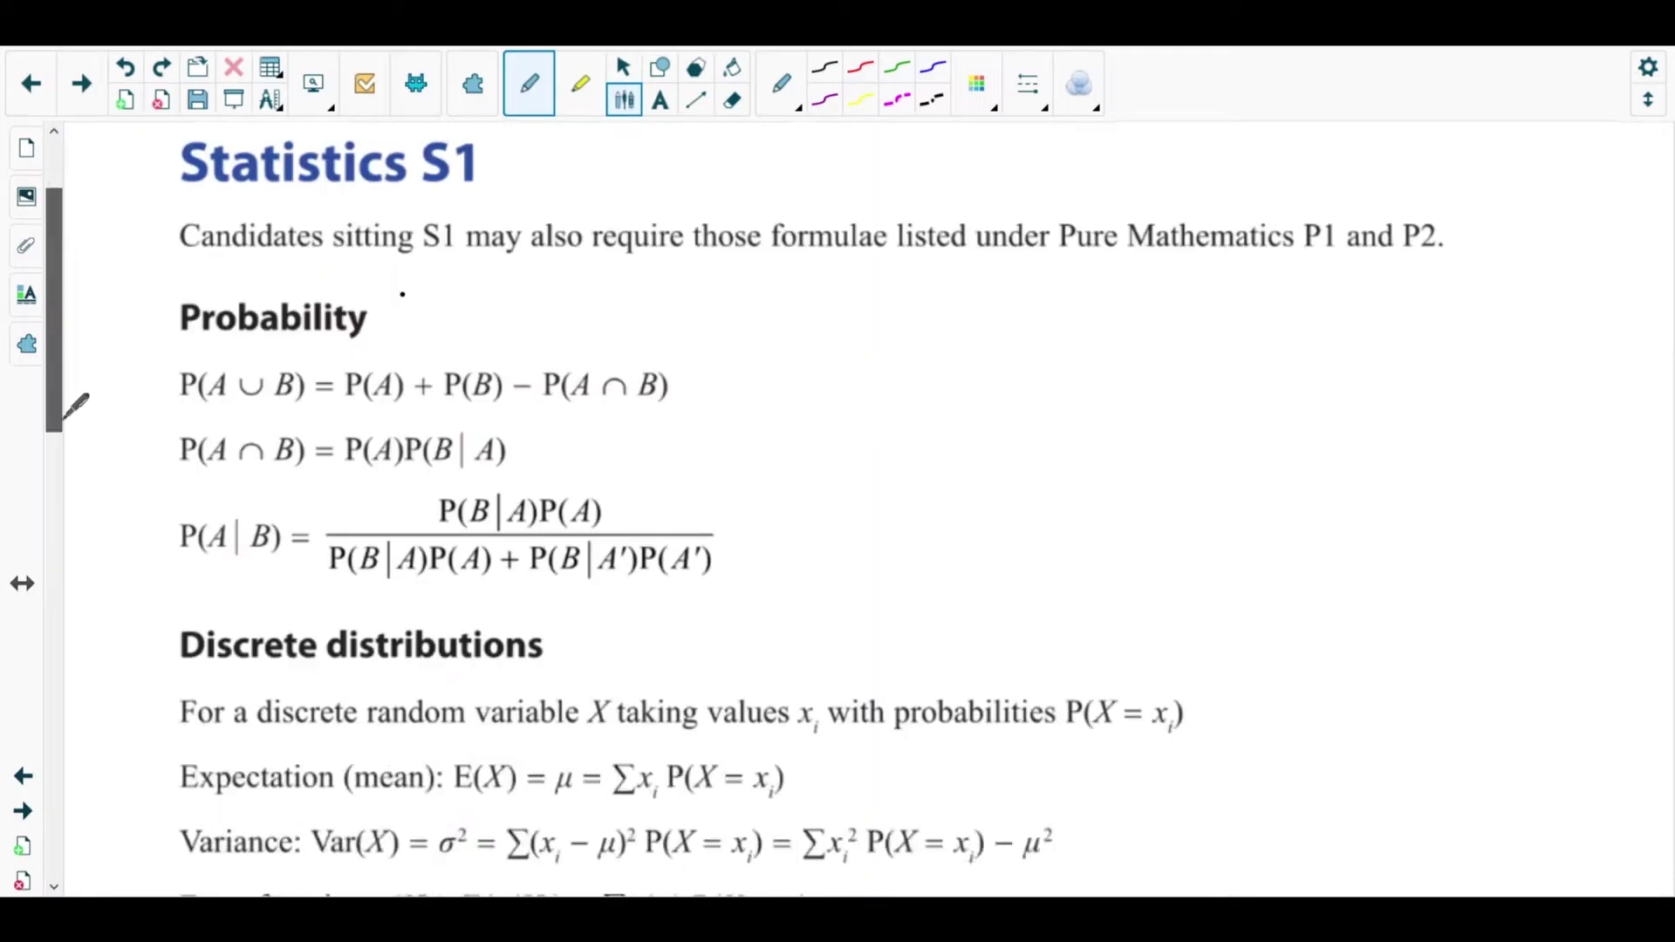
click(81, 83)
key(Page_Up)
scroll(67, 250, up, 5)
scroll(244, 261, down, 3)
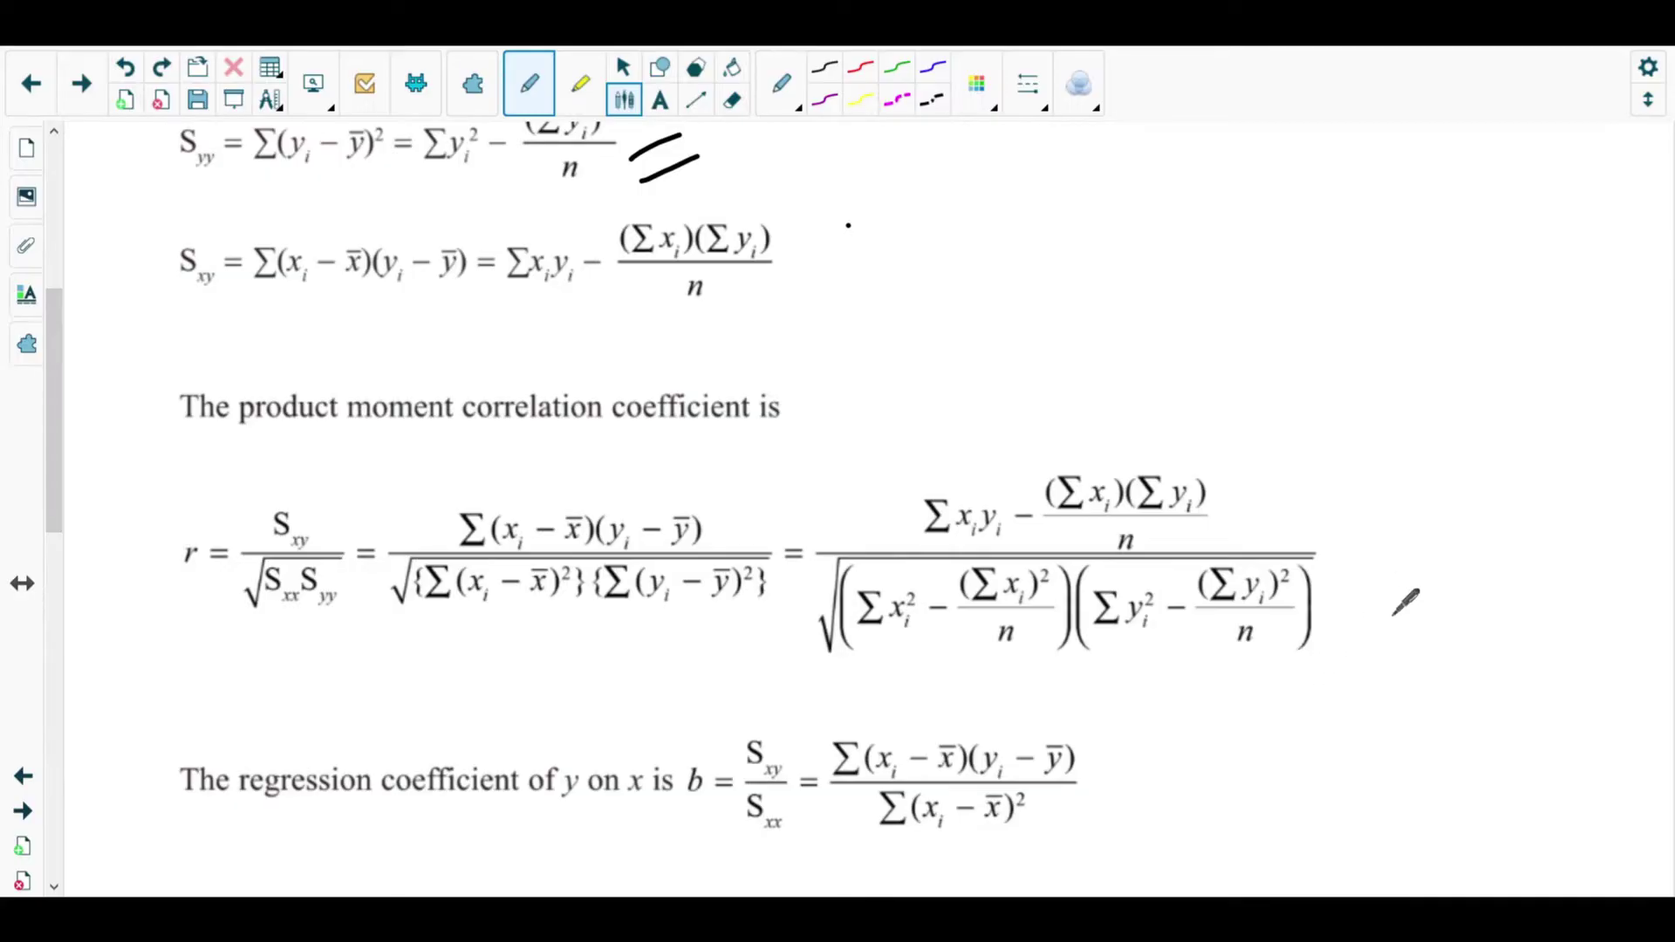
mouse_move(164, 534)
mouse_down()
mouse_move(127, 574)
mouse_move(197, 548)
mouse_up()
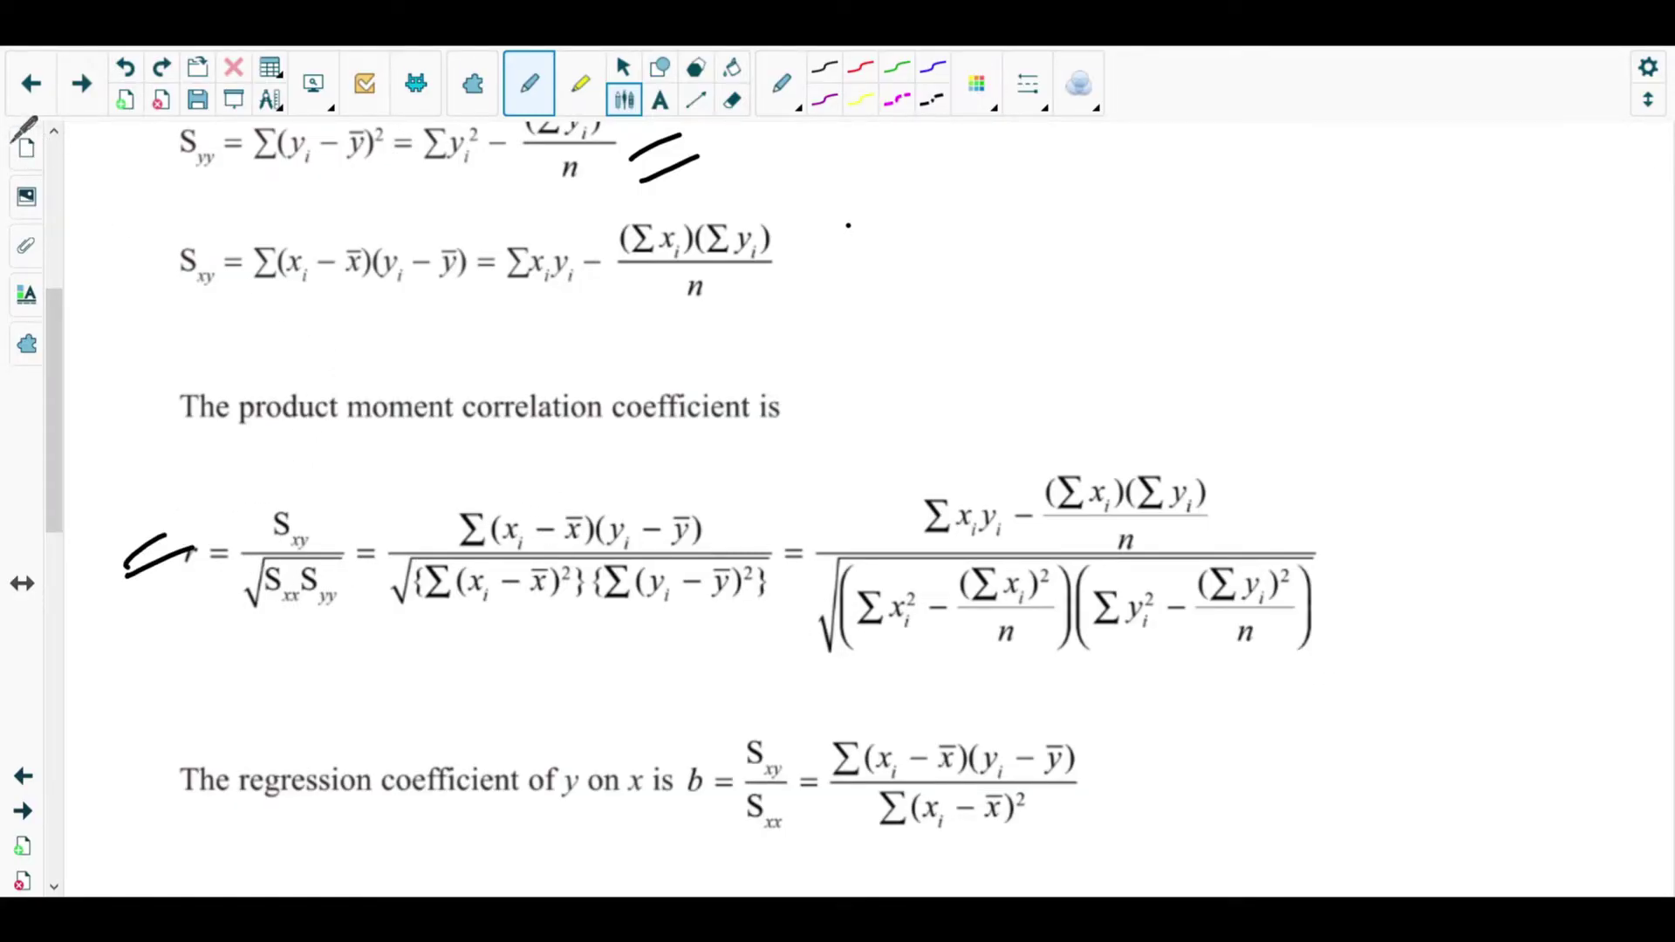
Return to question 2 on page 6 through the page thumbnails.
click(20, 142)
drag(199, 647, 243, 242)
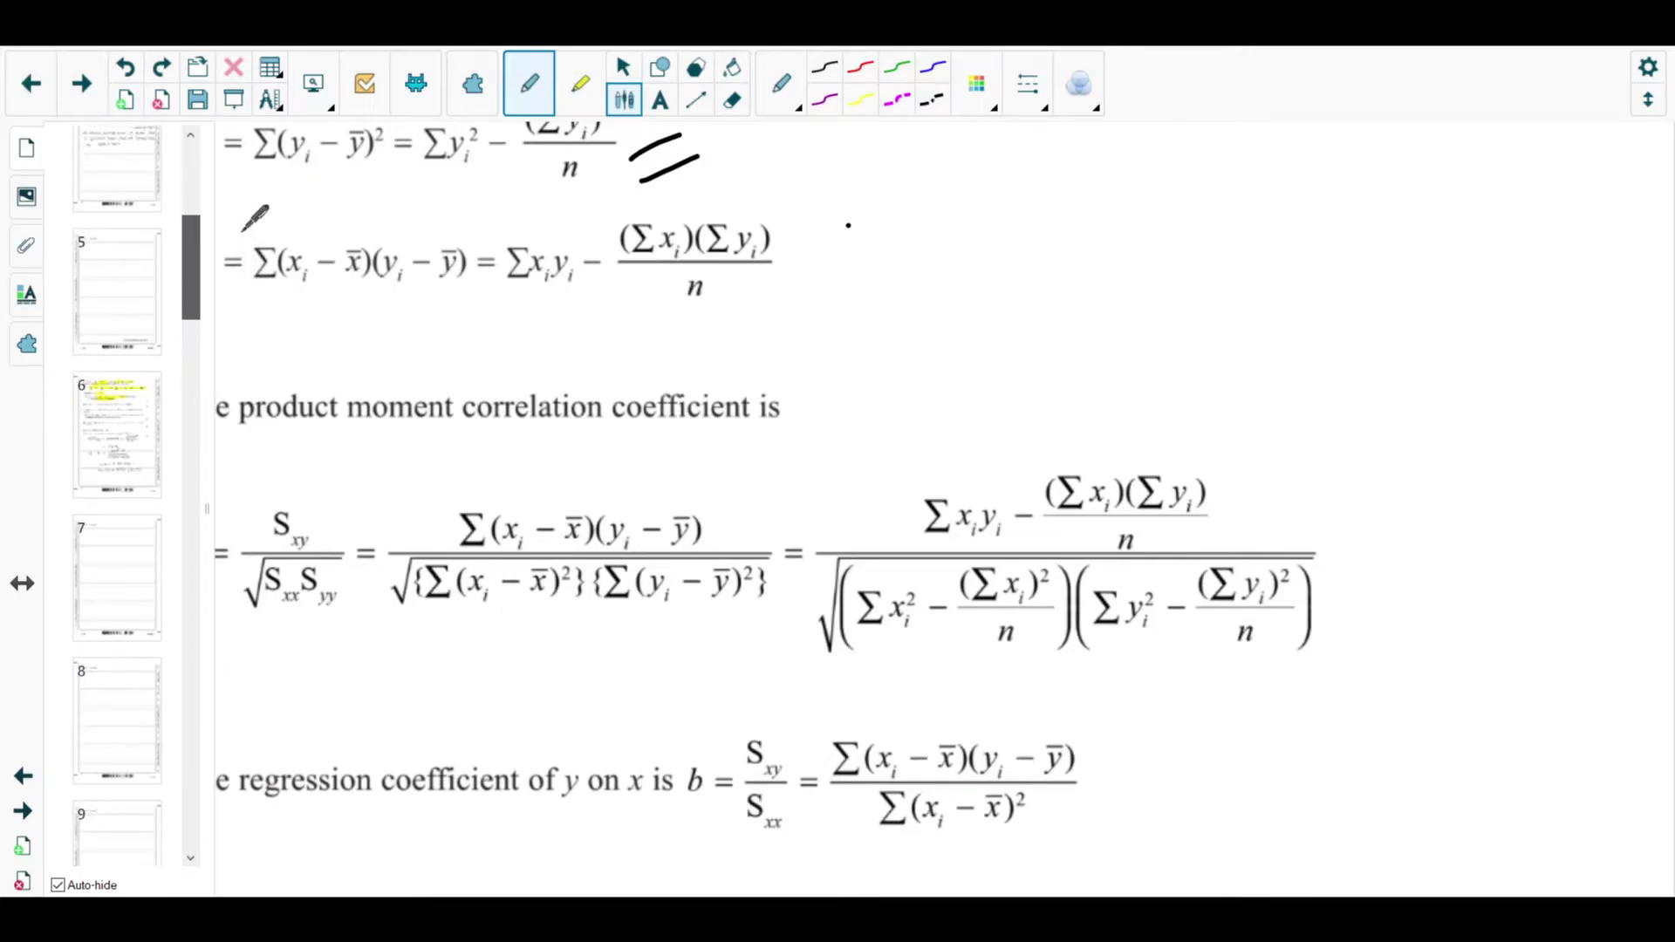
click(161, 354)
drag(61, 254, 138, 316)
scroll(138, 316, down, 2)
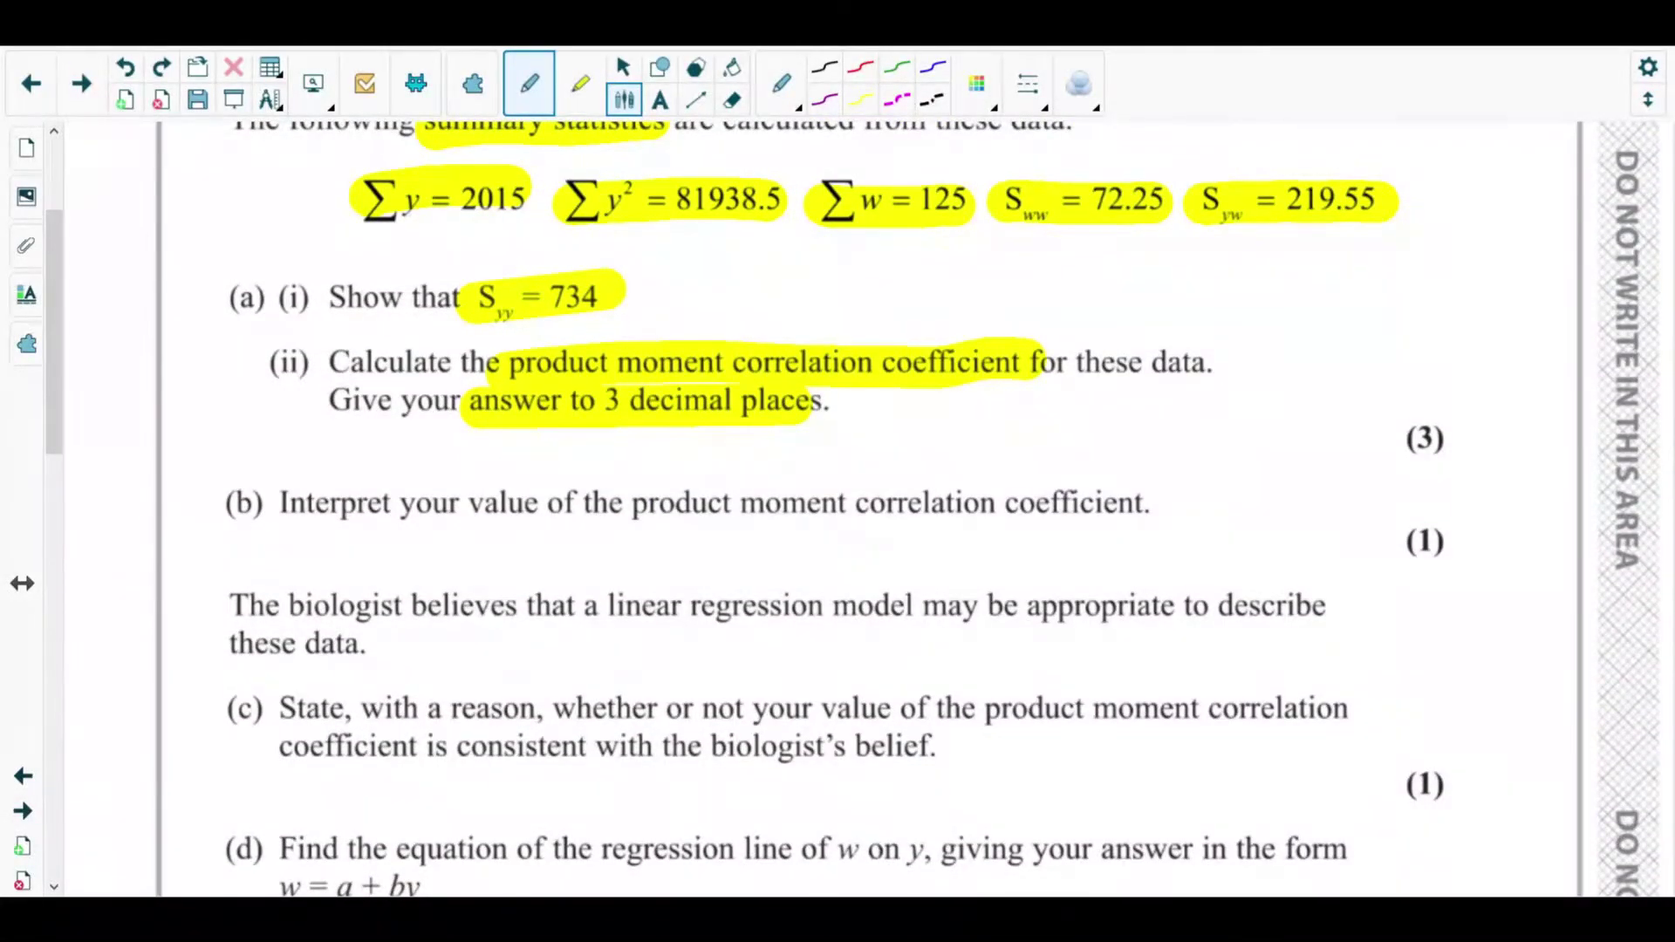
Highlight 'the product moment correlation coefficient' in part (b) yellow, then return to the pen.
scroll(302, 142, up, 1)
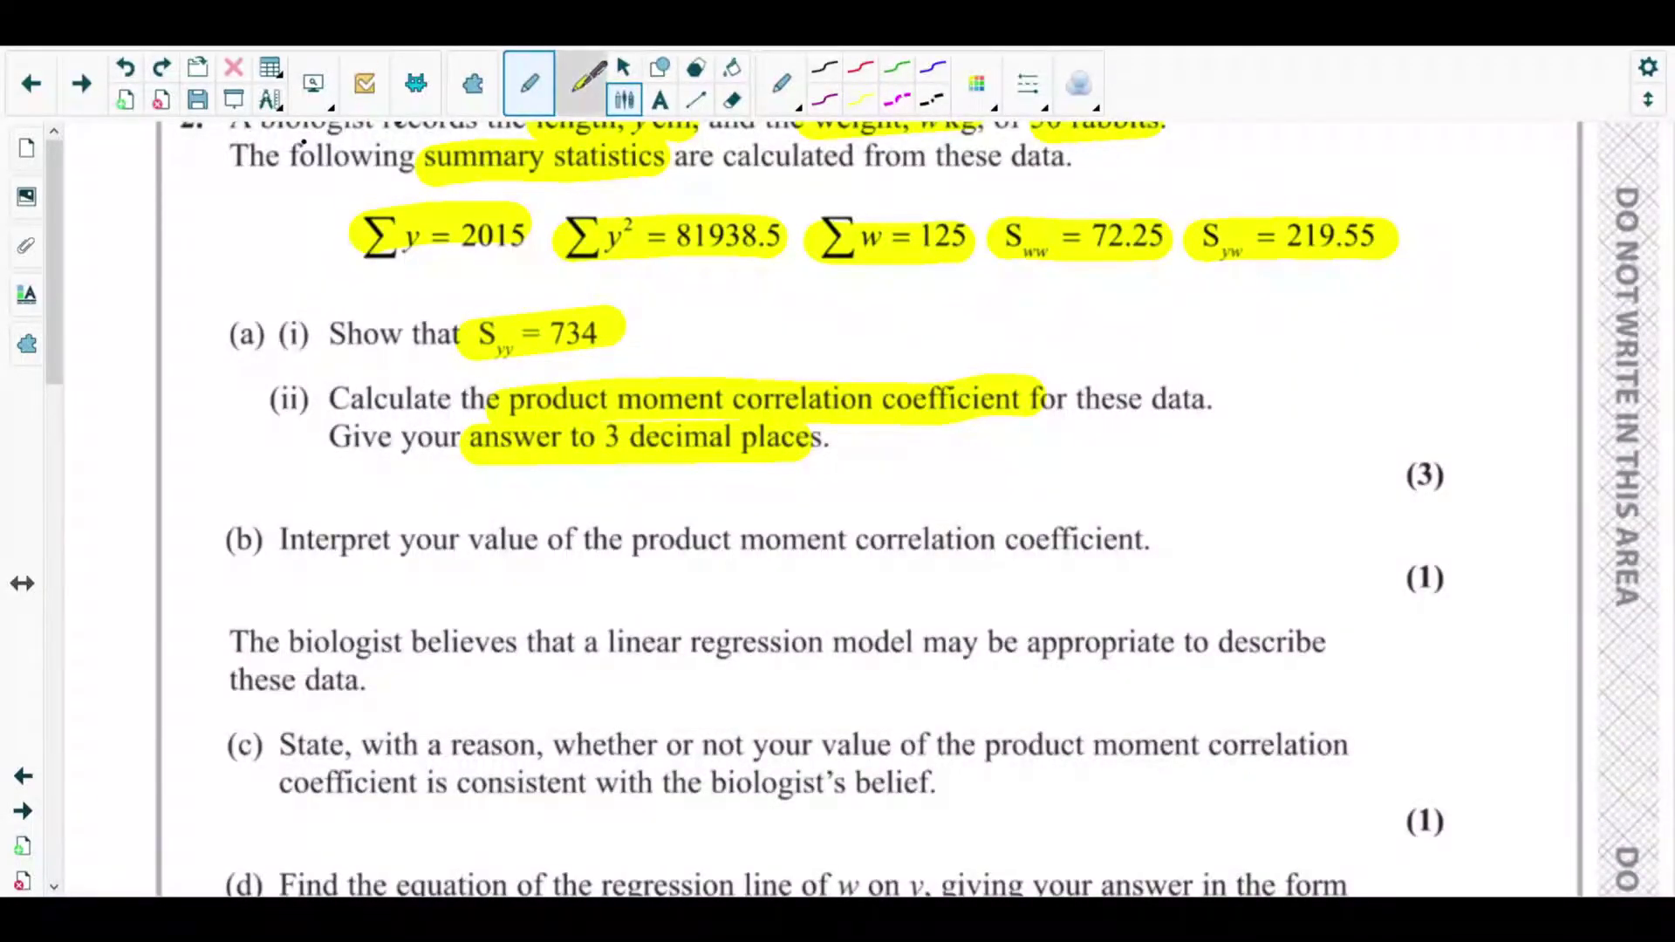
click(580, 83)
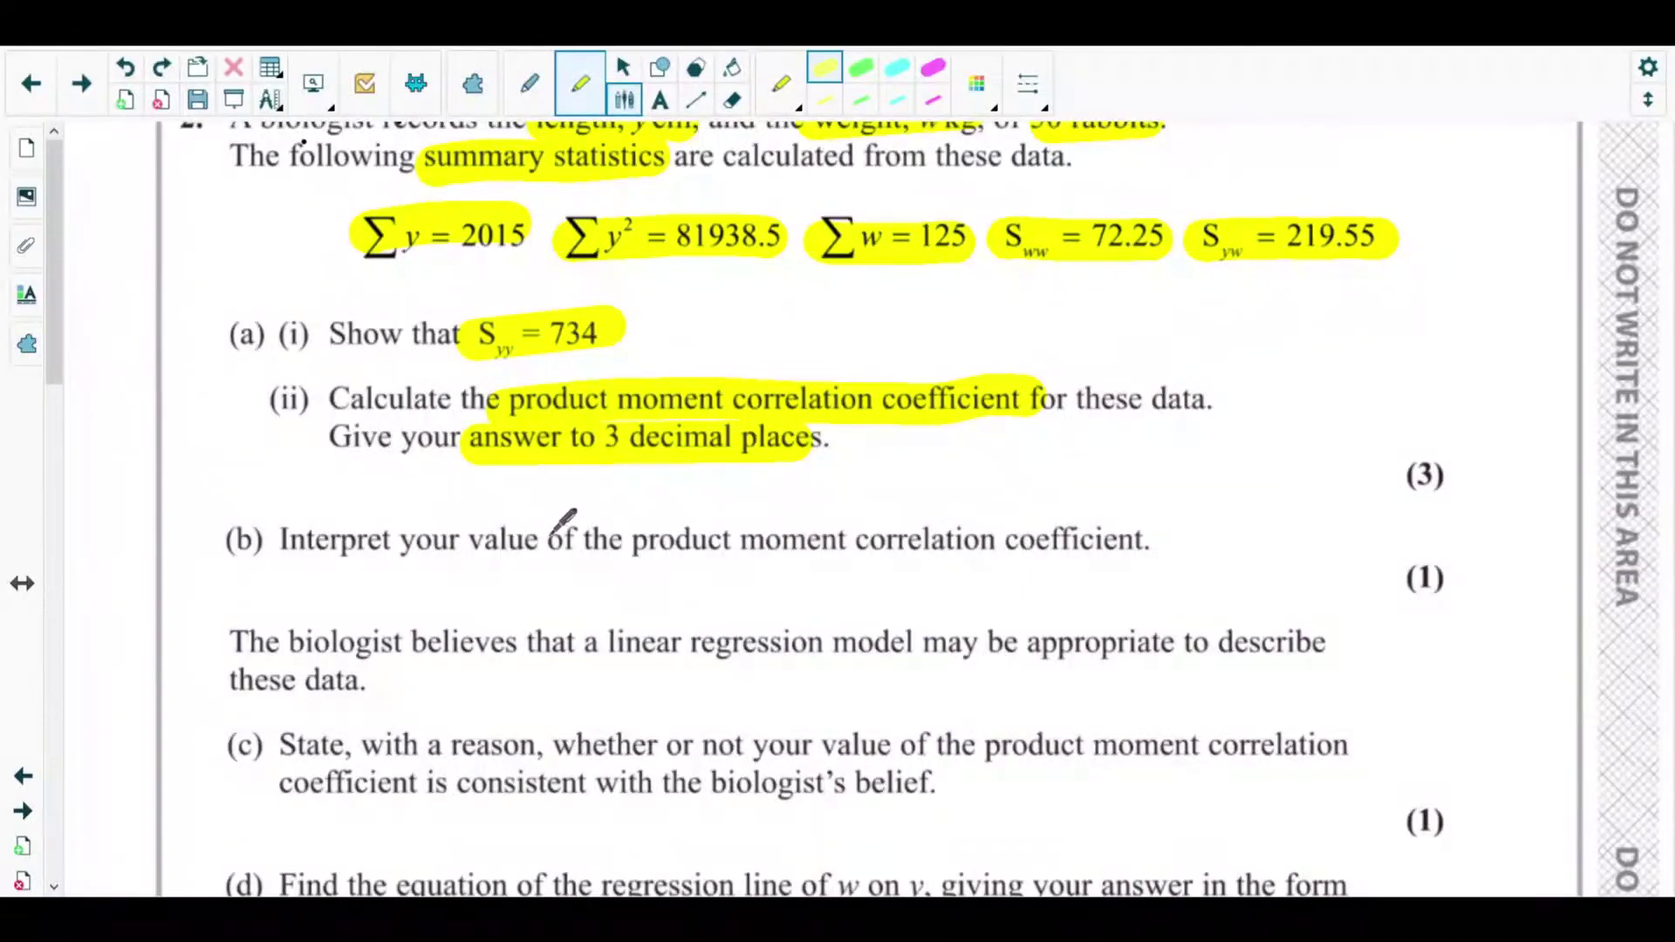
drag(602, 539, 1149, 527)
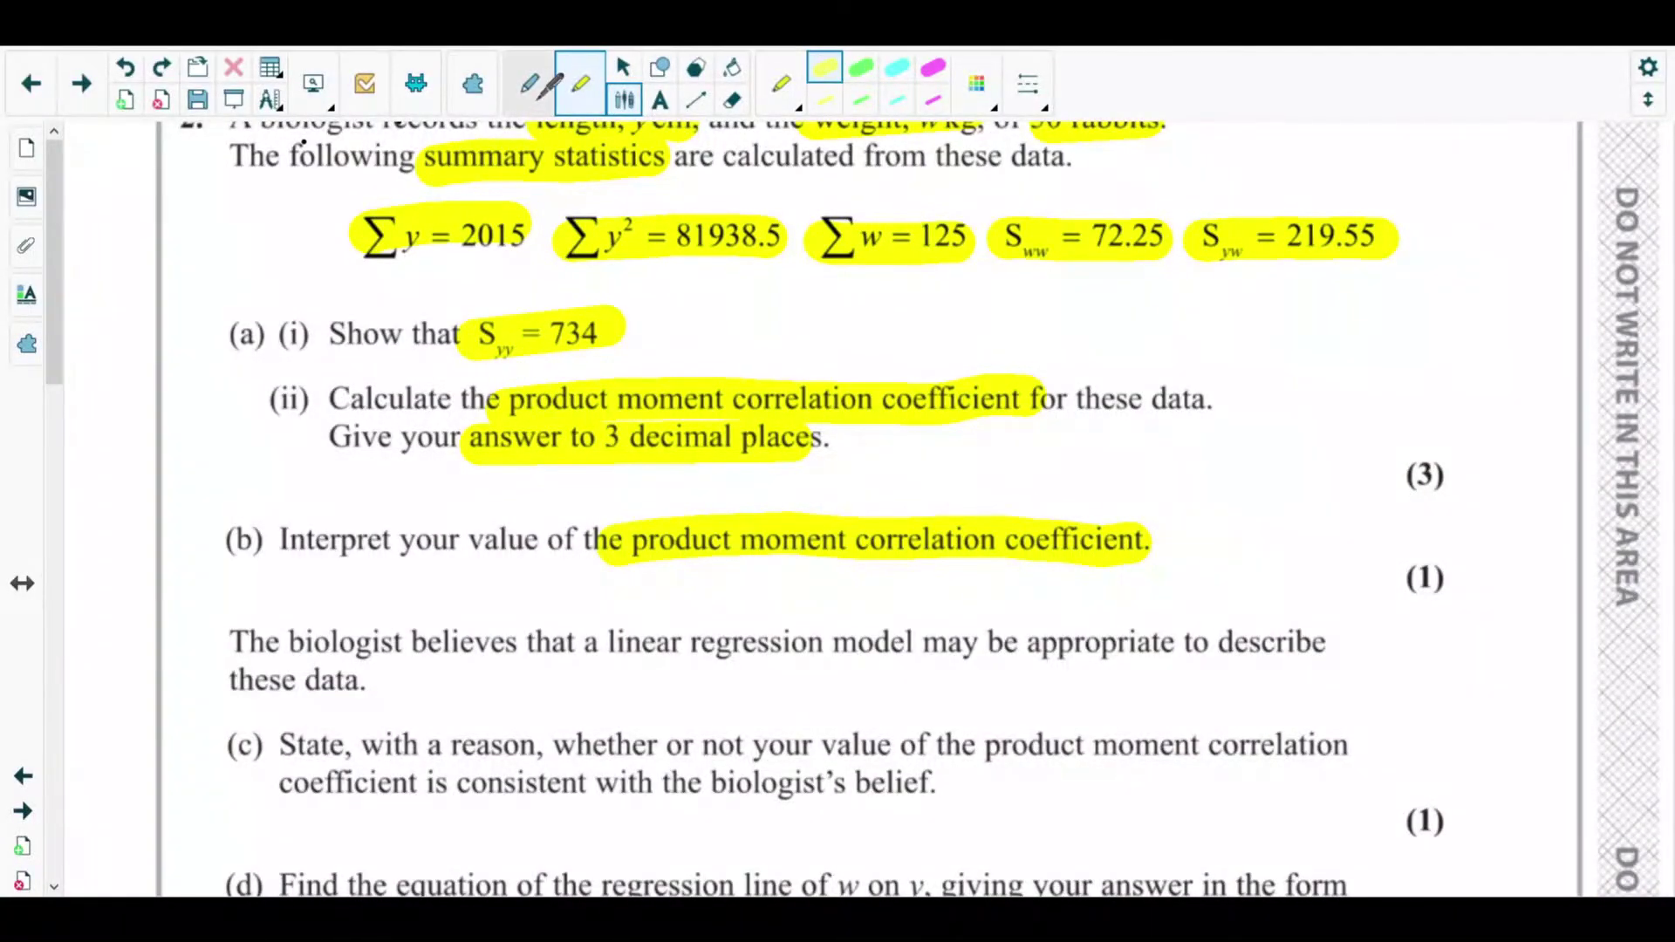
click(529, 83)
drag(58, 278, 206, 314)
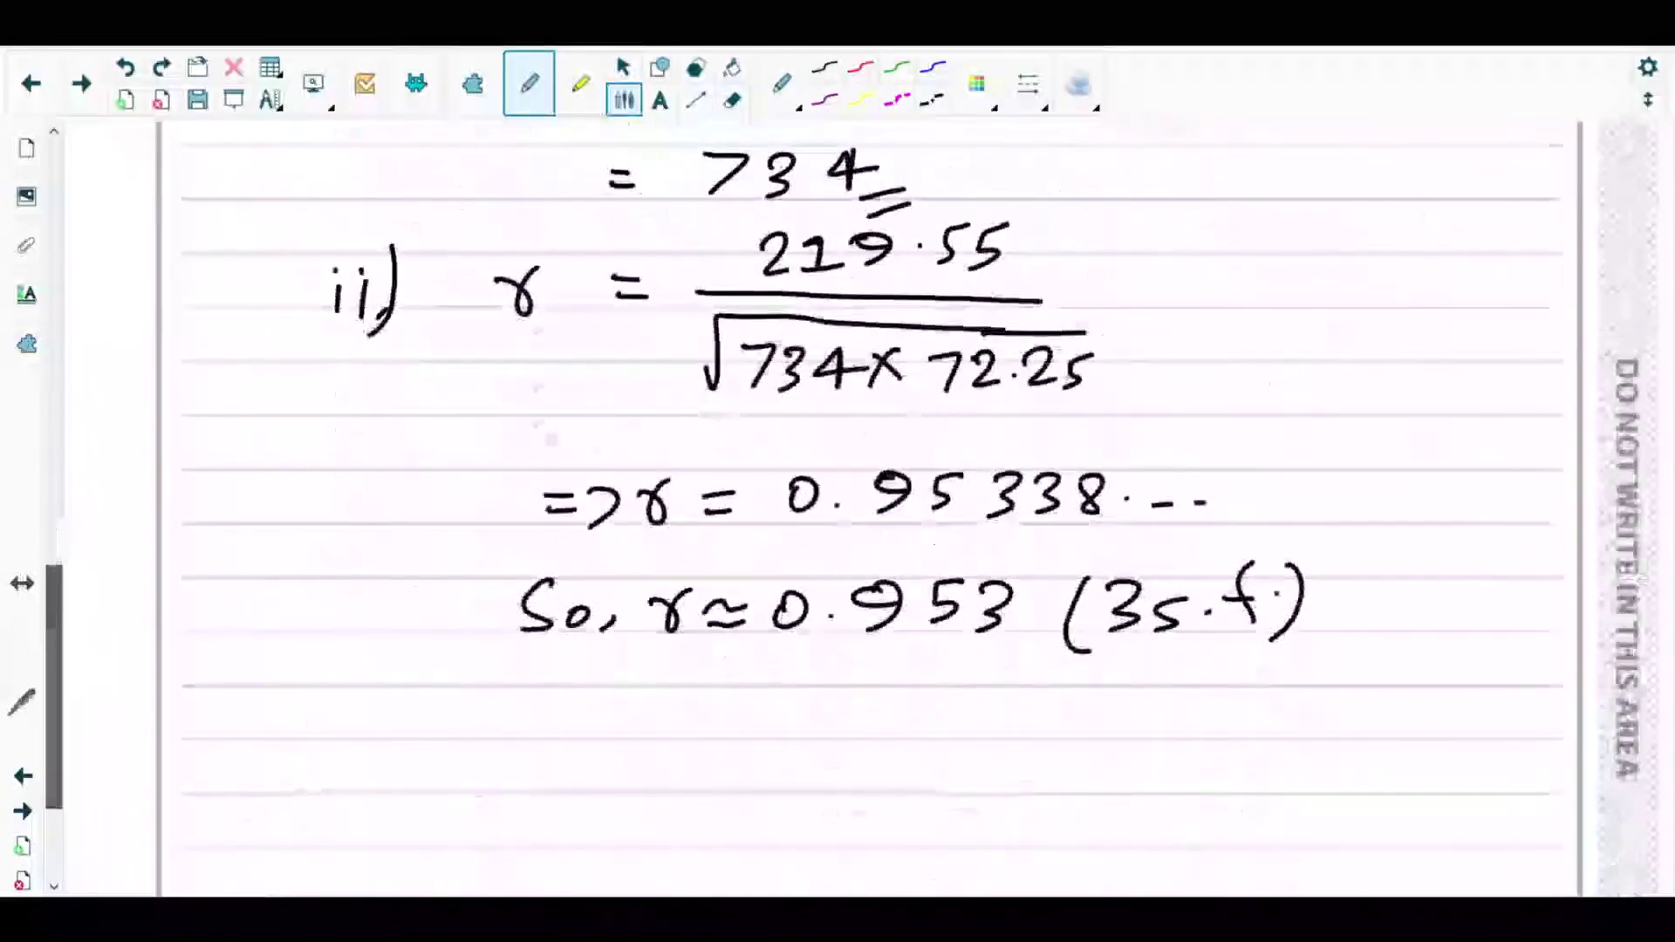
Scroll down to the handwritten working ending in r ≈ 0.953 at the foot of page 6.
scroll(35, 698, down, 2)
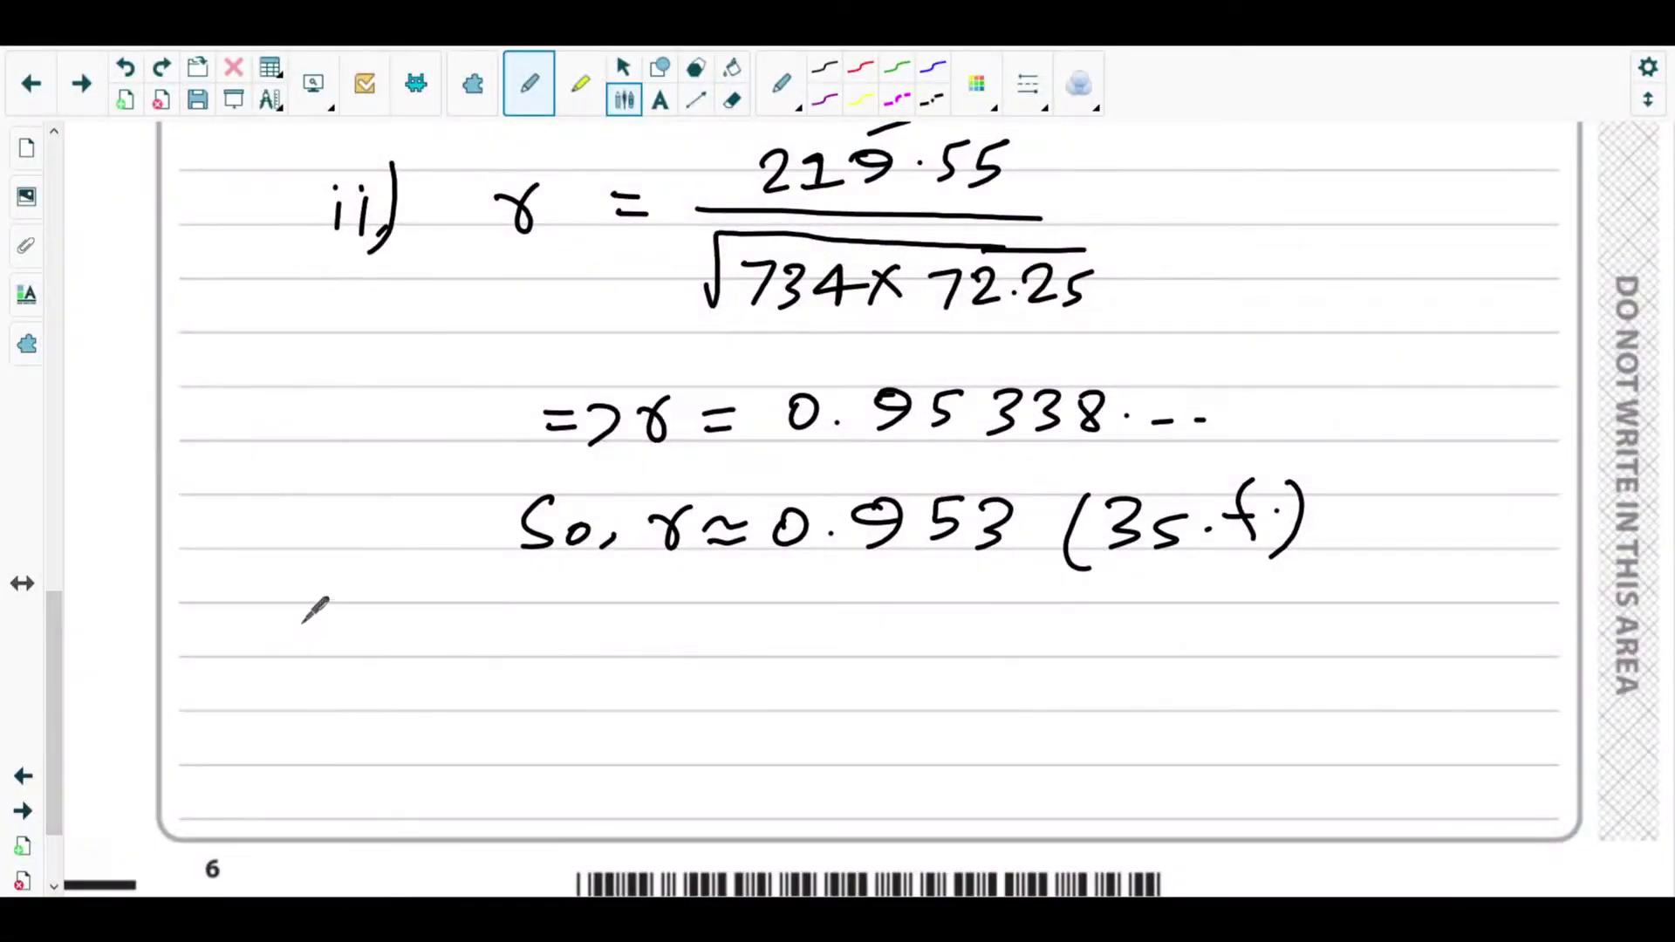